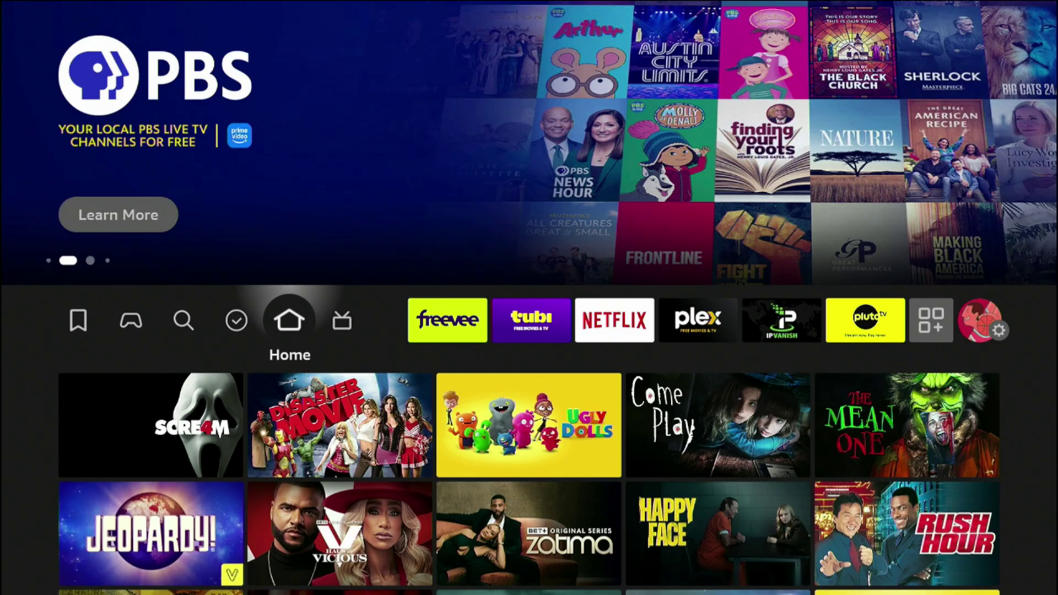
Go to Fire TV Settings › Preferences › Privacy Settings and highlight Device Usage Data
key(Right)
key(Right)
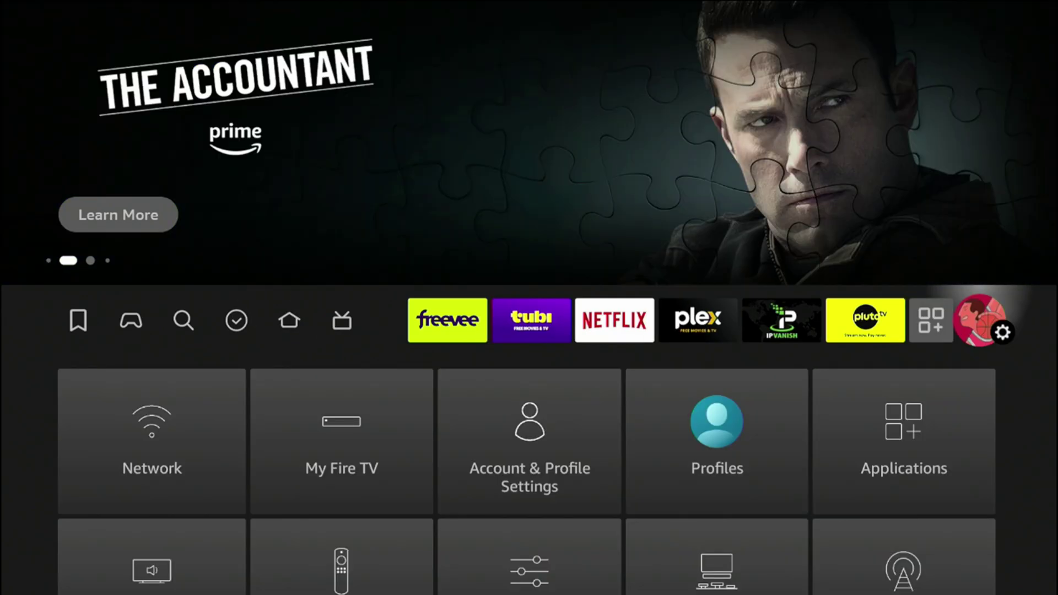
key(Down)
key(Down)
key(Right)
key(Right)
key(Return)
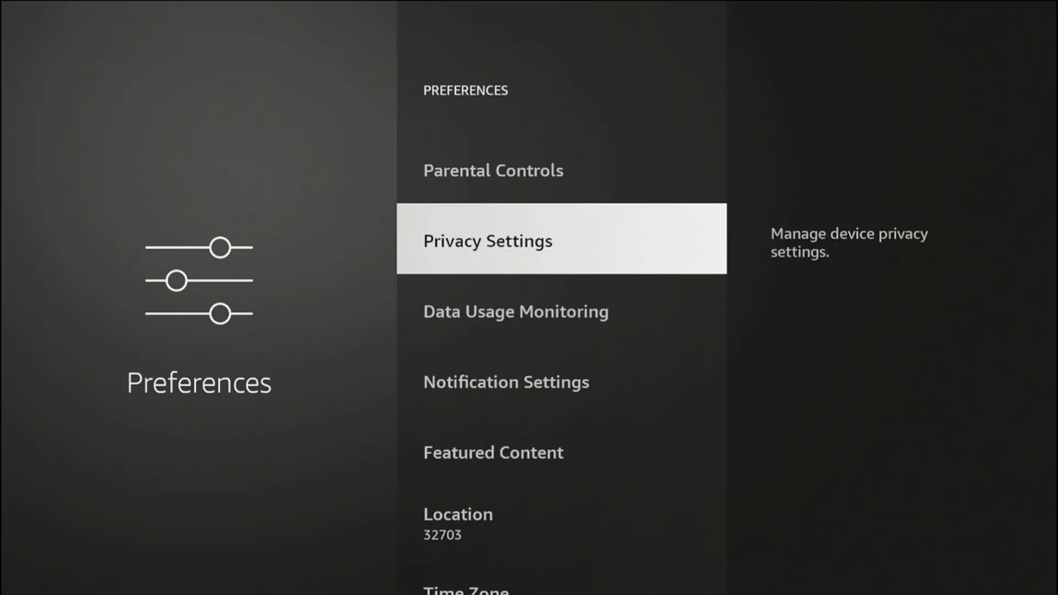
key(Return)
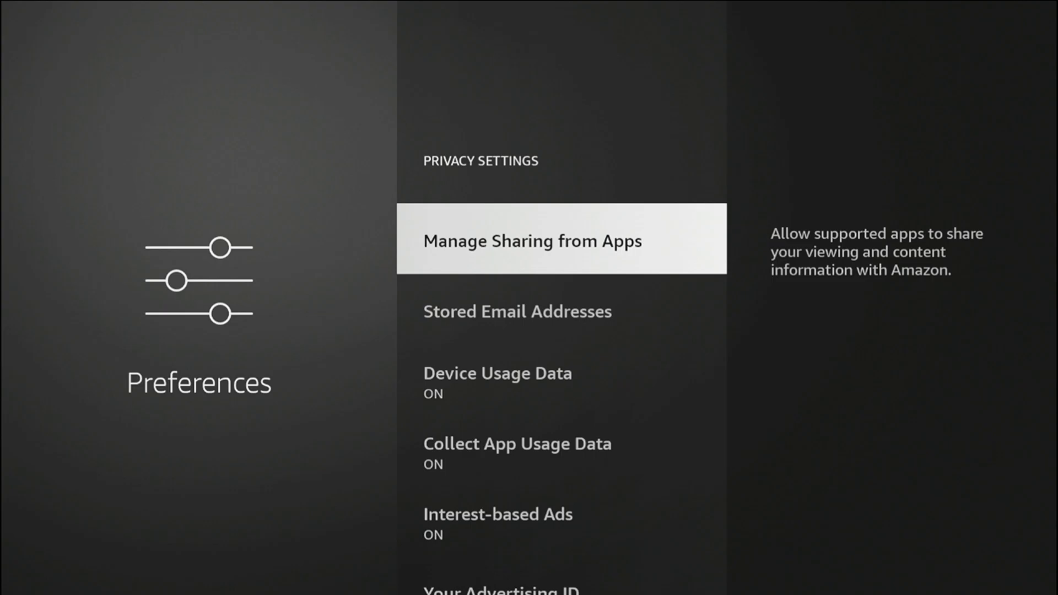
key(Down)
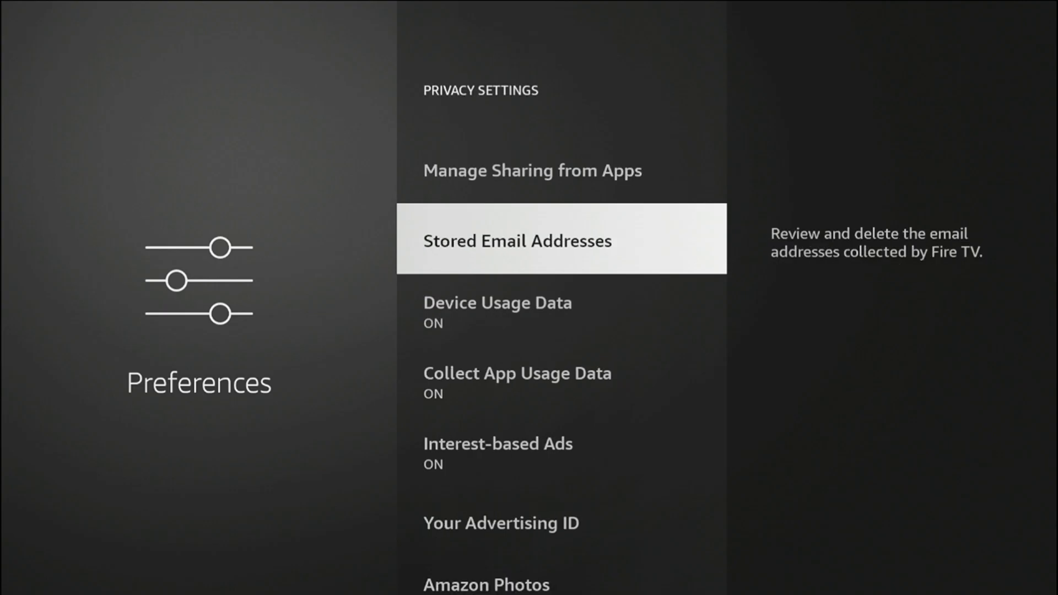
key(Down)
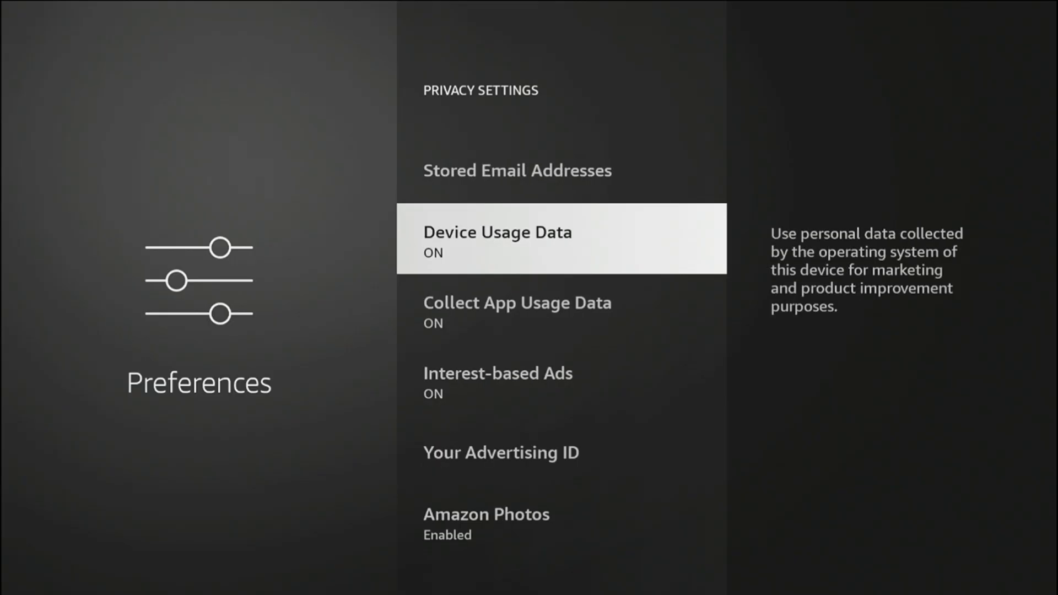
key(Up)
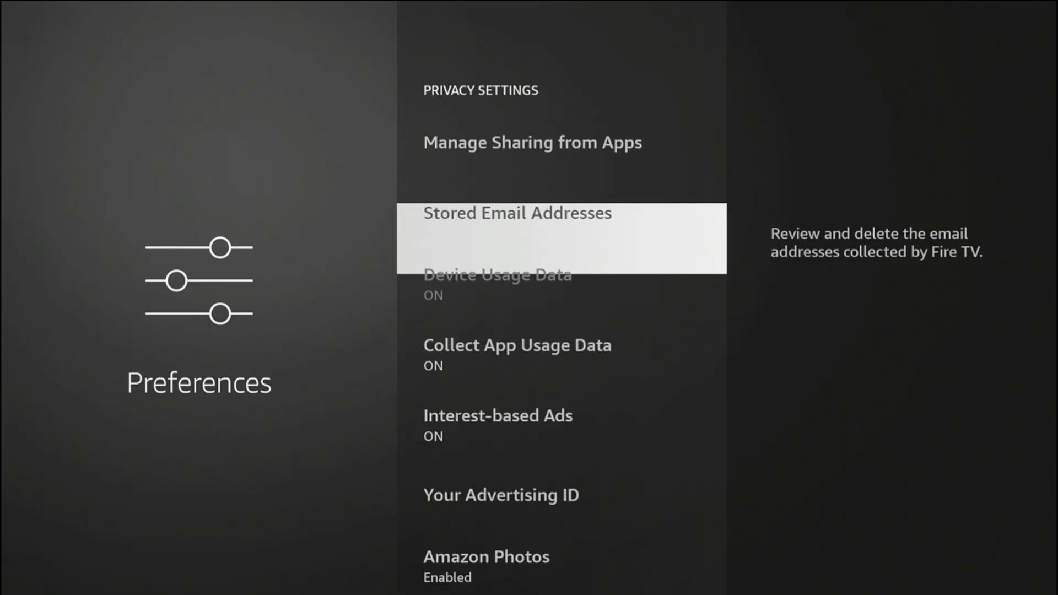
key(Down)
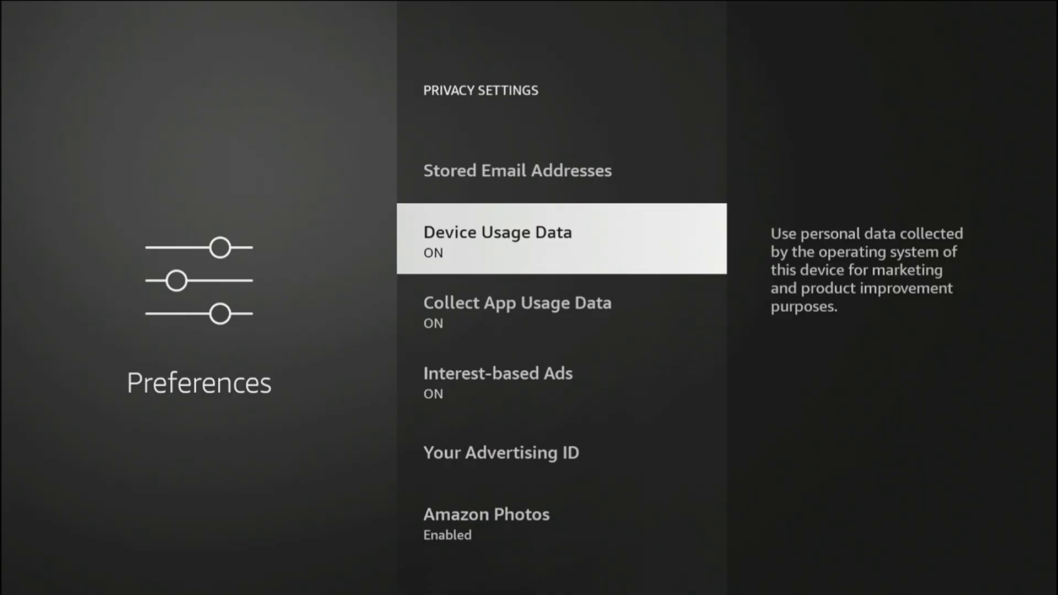
Read the Device Usage Data explanation and switch Device Usage Data to OFF
key(Return)
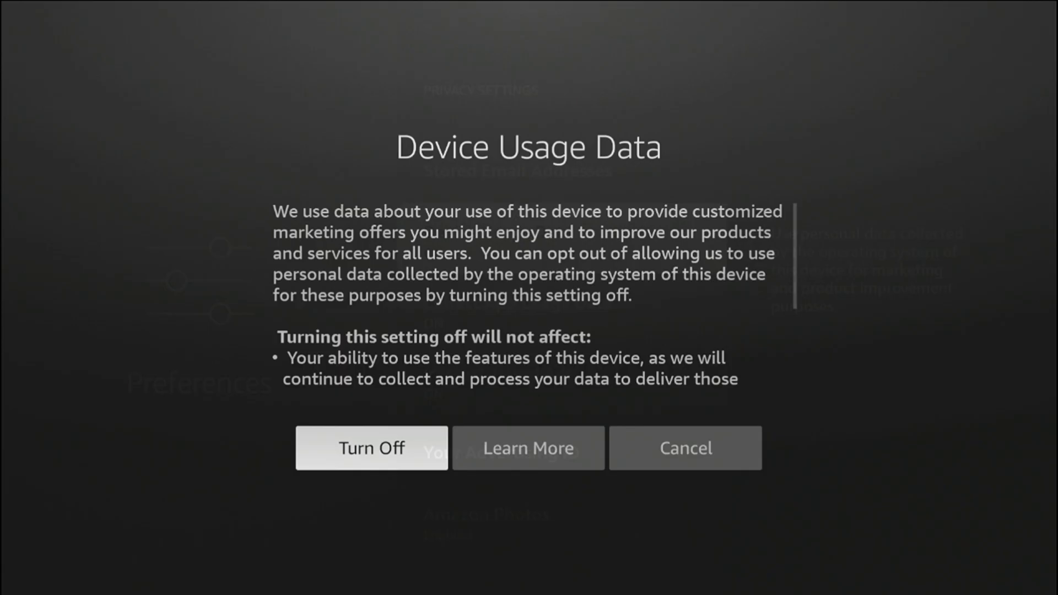
key(Return)
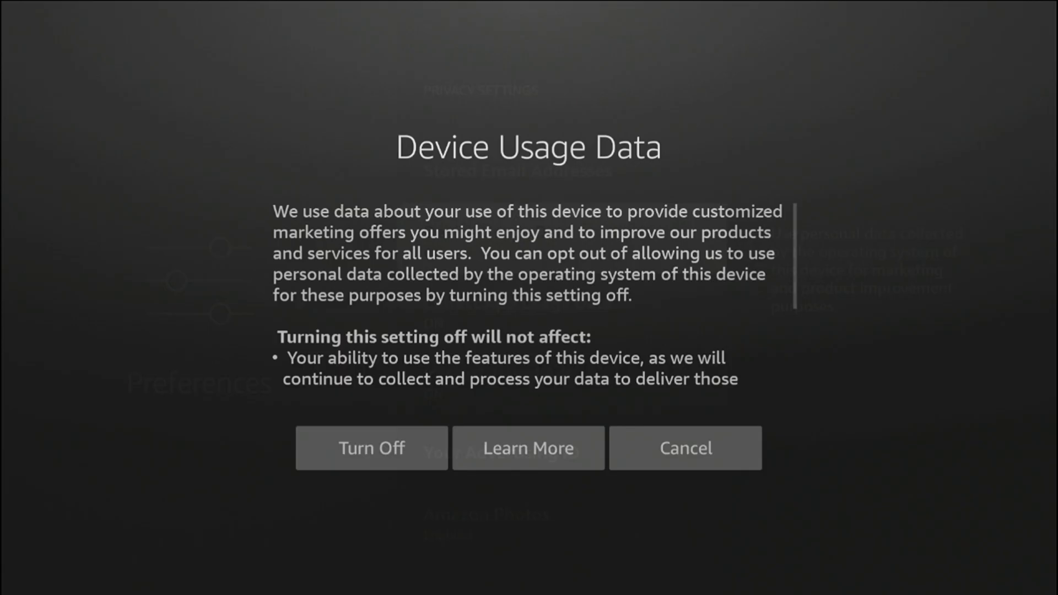
key(Down)
key(Down)
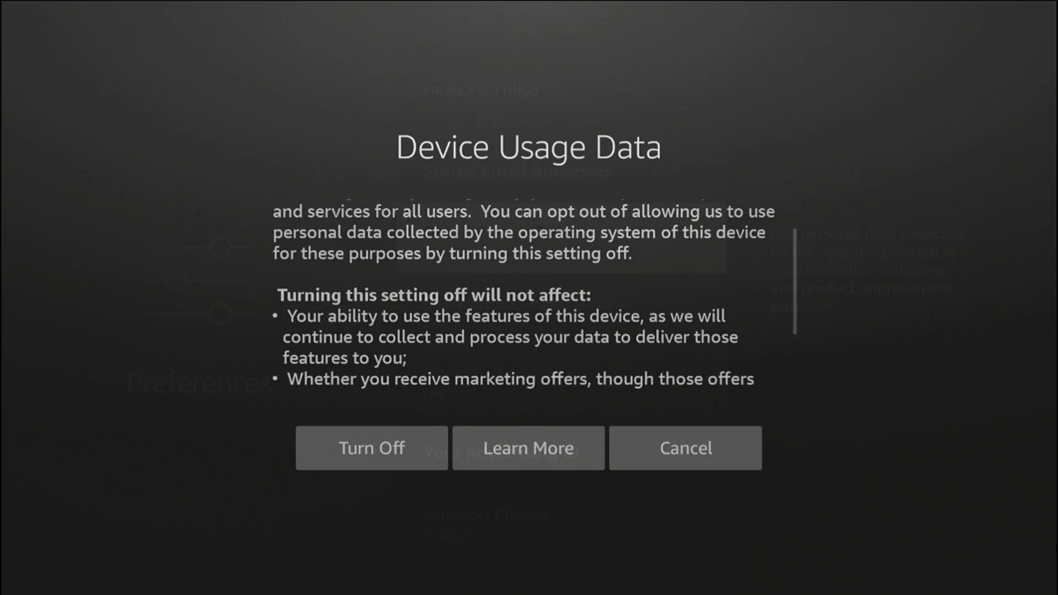
key(Down)
key(Down)
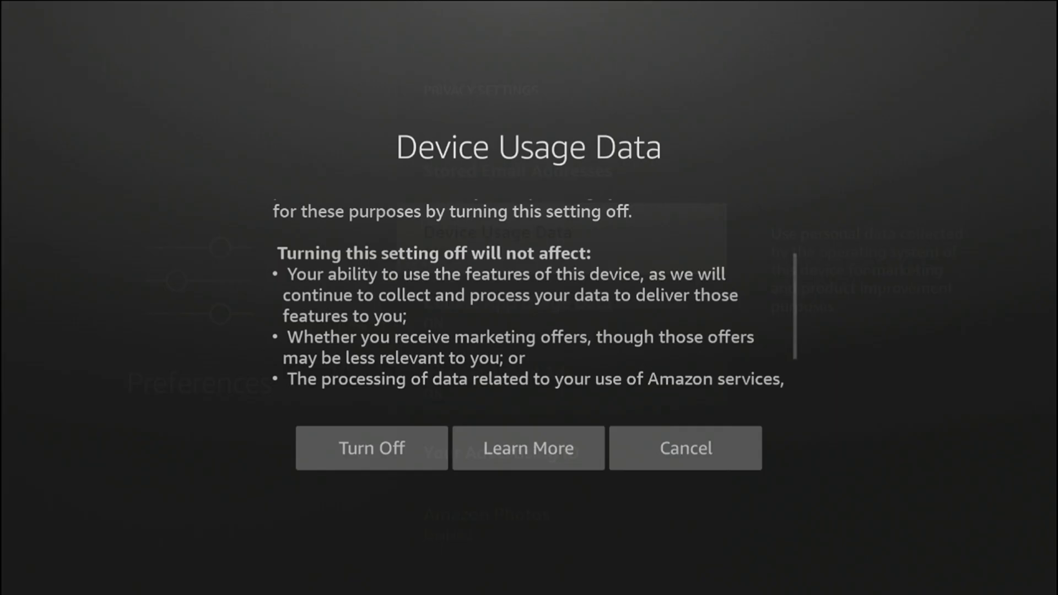
key(Down)
key(Down)
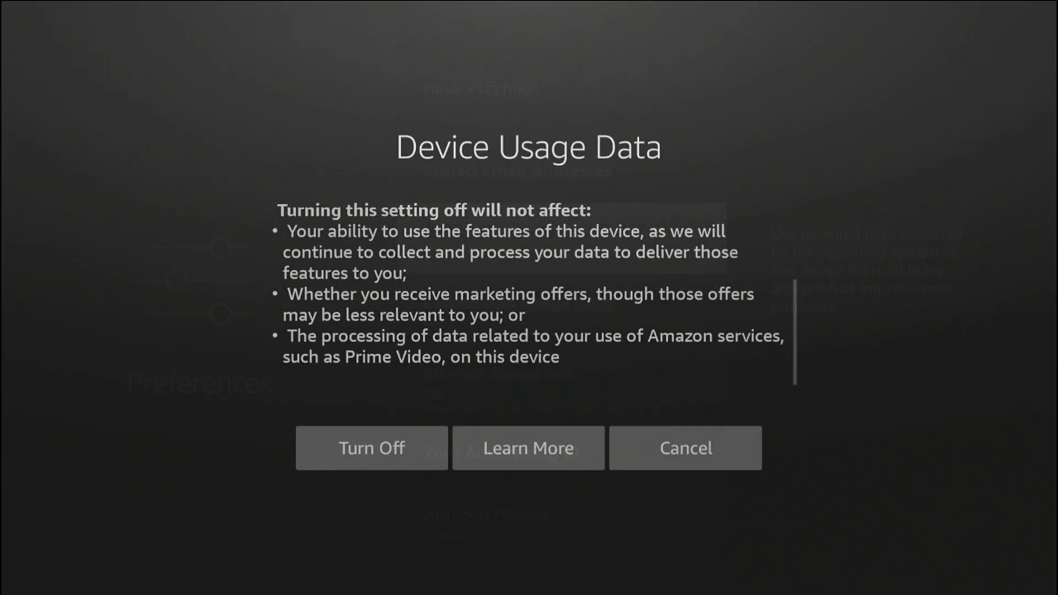
key(Down)
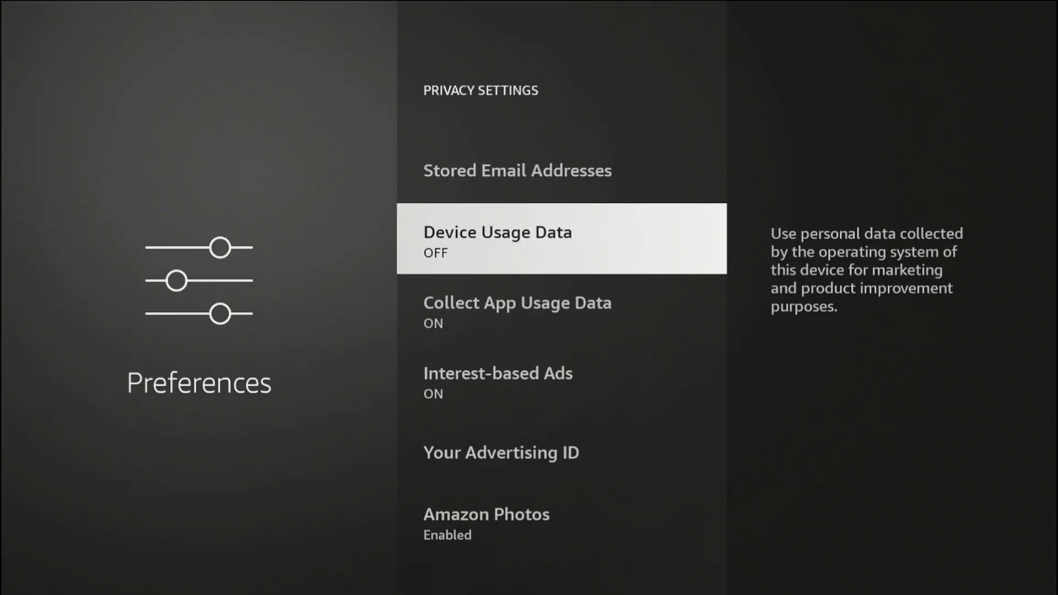
key(Down)
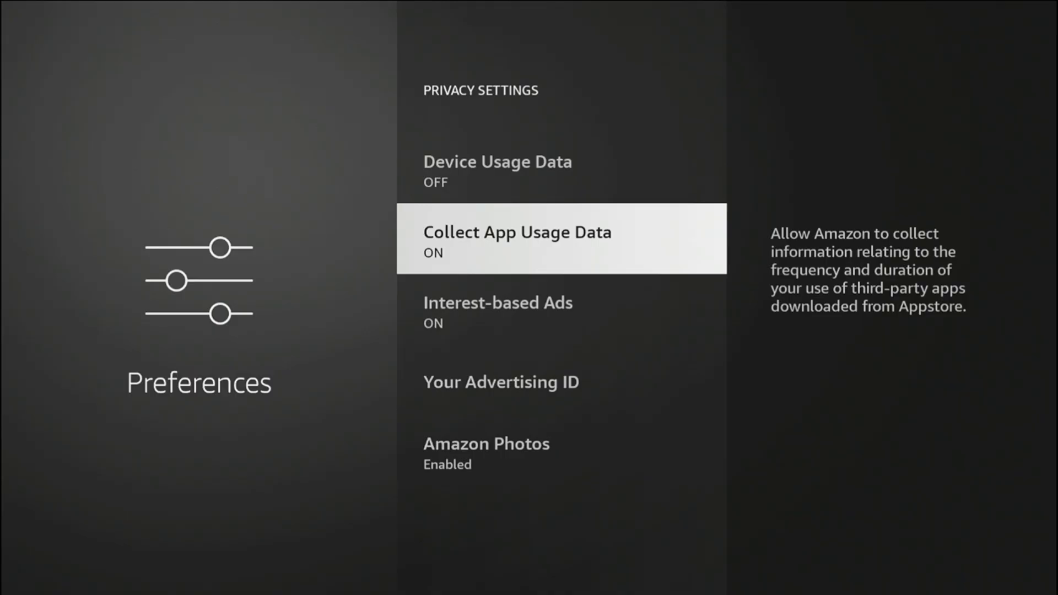
Confirm the prompt to switch Collect App Usage Data to OFF
key(Return)
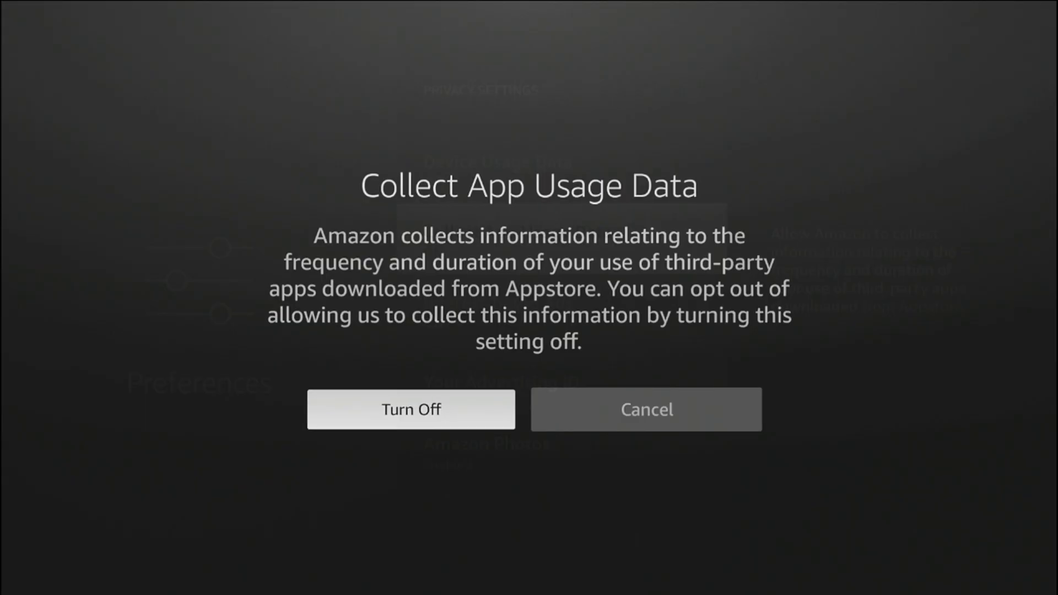
key(Return)
key(Down)
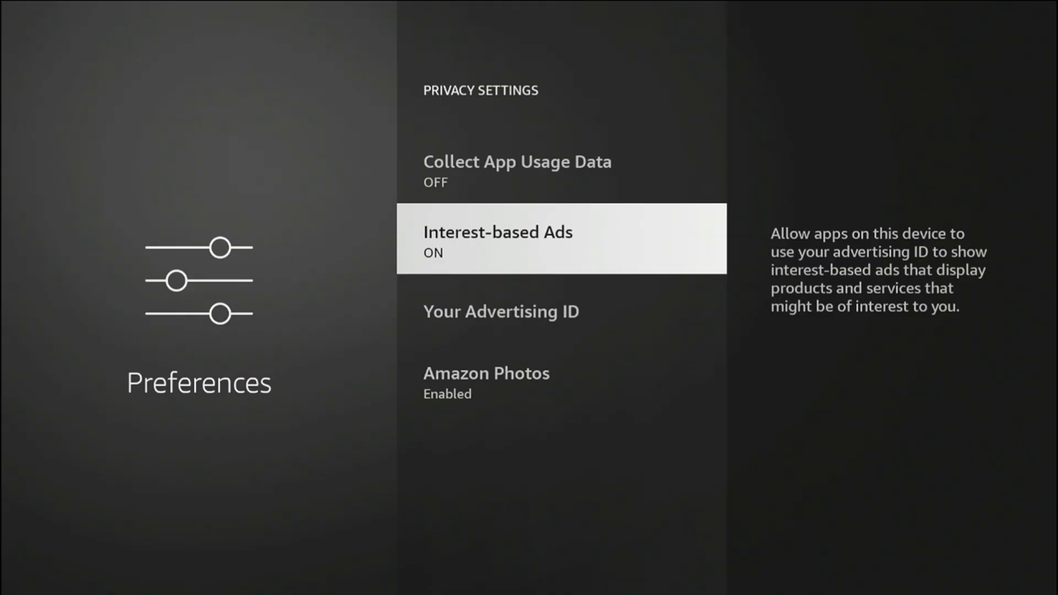
Reset the Fire TV advertising ID with the Menu button and switch Interest-based Ads OFF
key(Down)
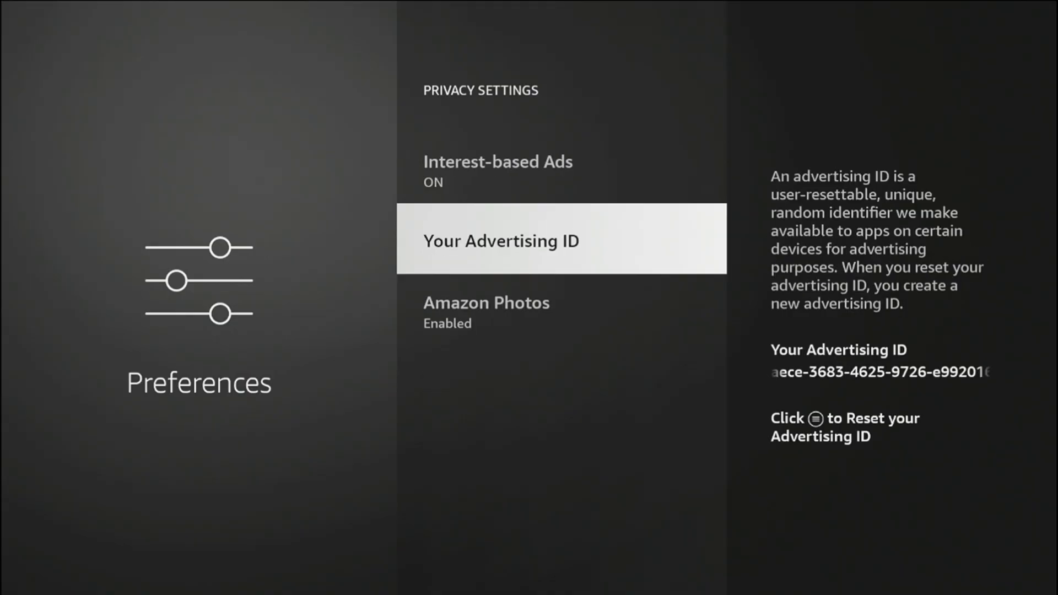
key(Up)
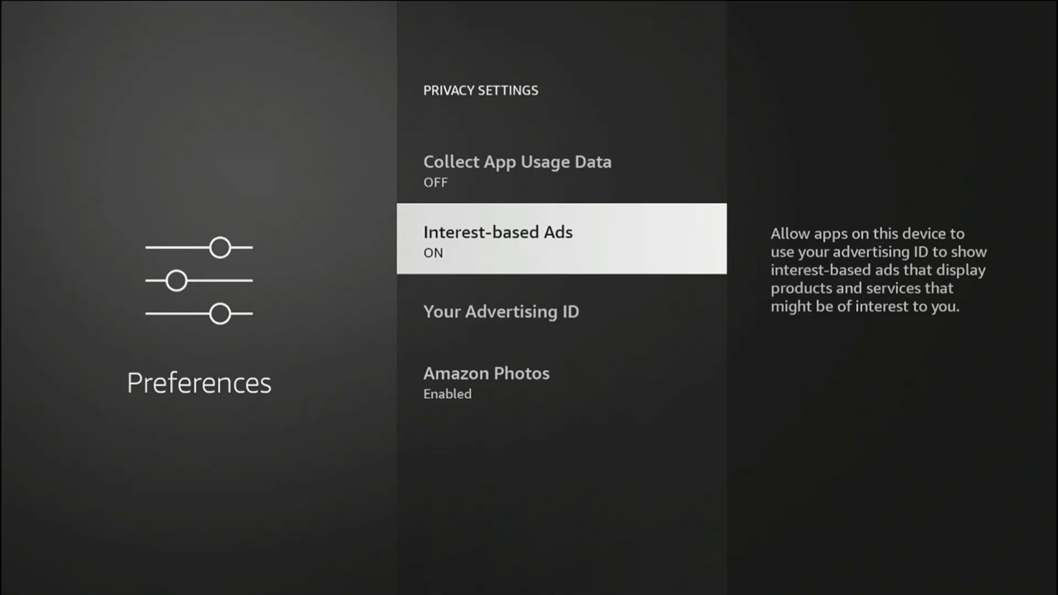
key(Return)
key(Return)
key(Down)
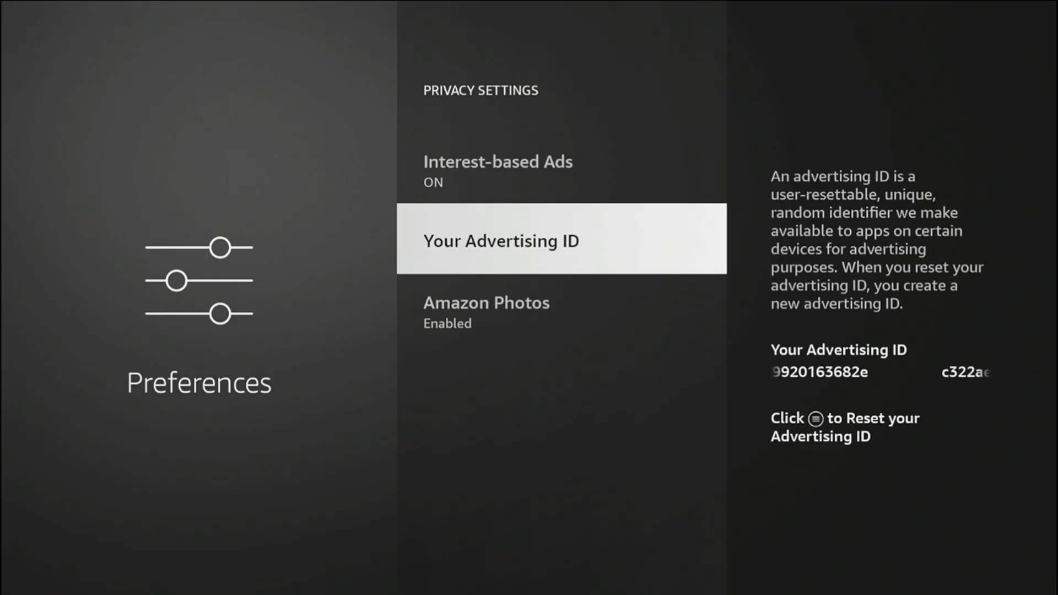
key(Menu)
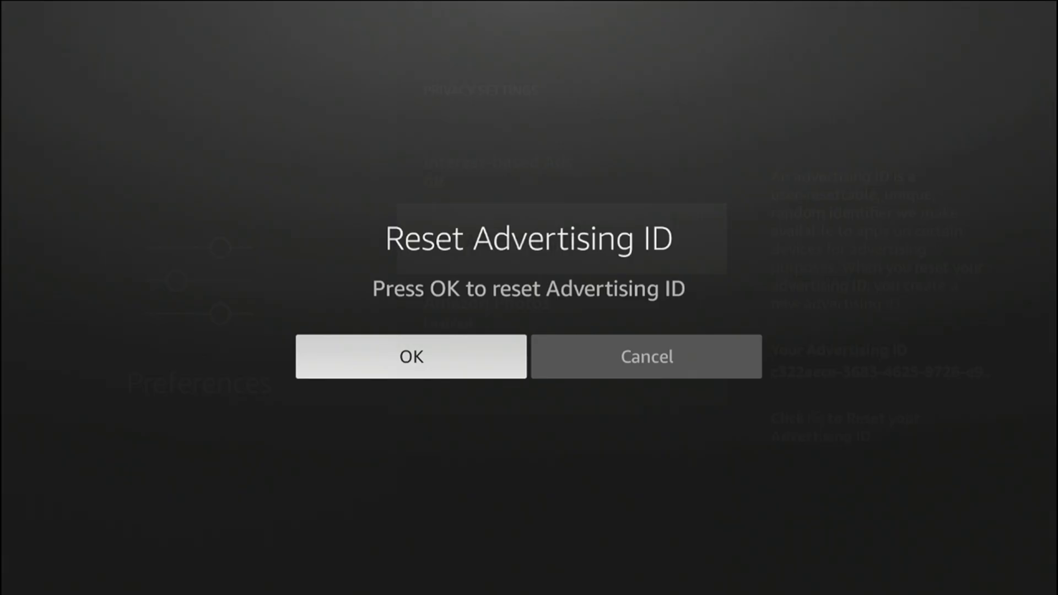
key(Return)
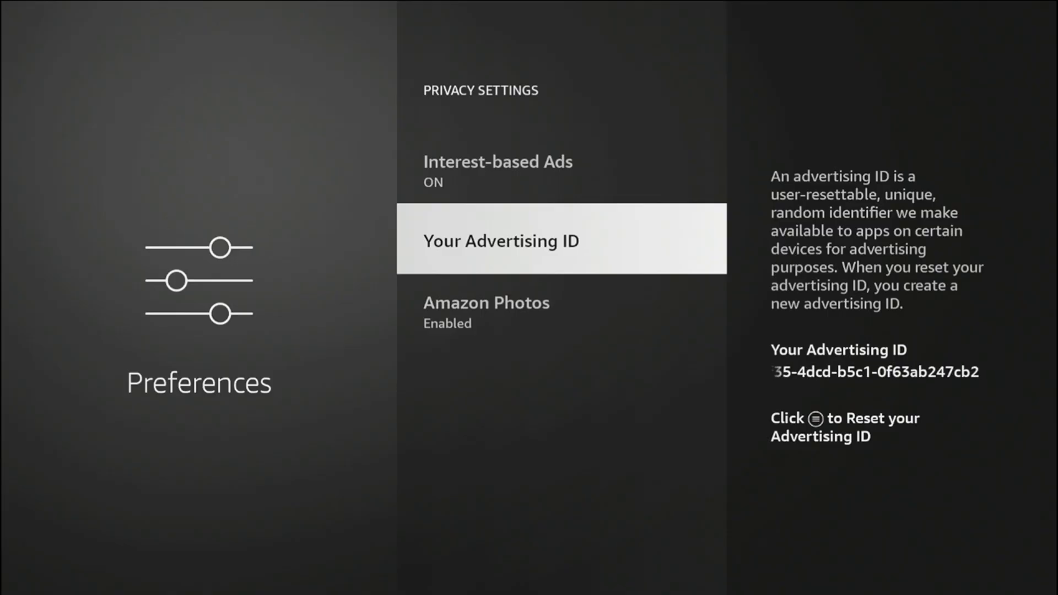
key(Up)
key(Return)
key(Return)
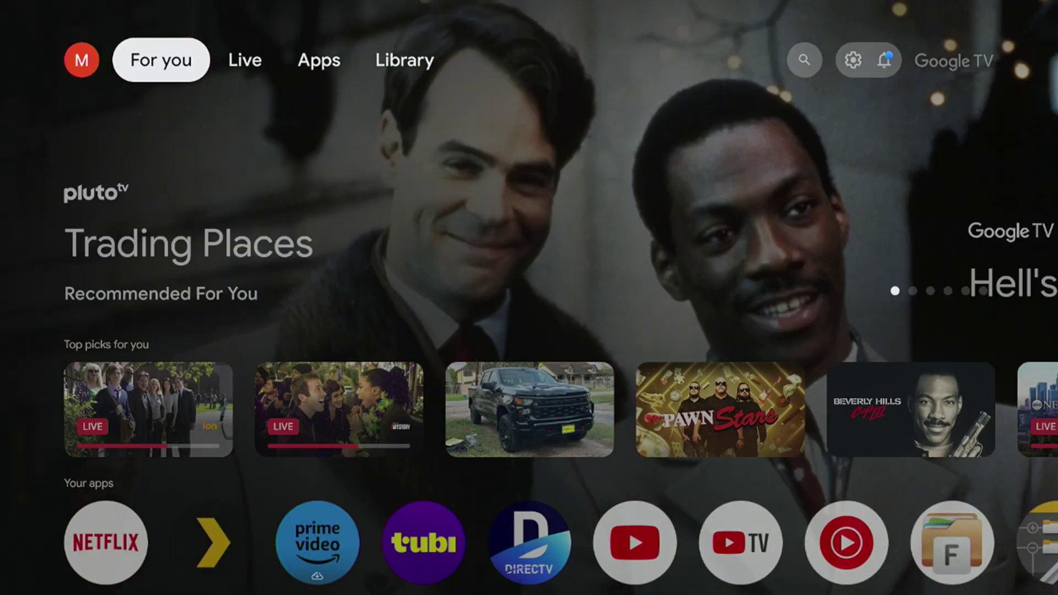
From the Google TV home screen, go to Settings › Privacy, landing on the Location page
key(Right)
key(Right)
key(Right)
key(Right)
key(Right)
key(Return)
key(Down)
key(Down)
key(Down)
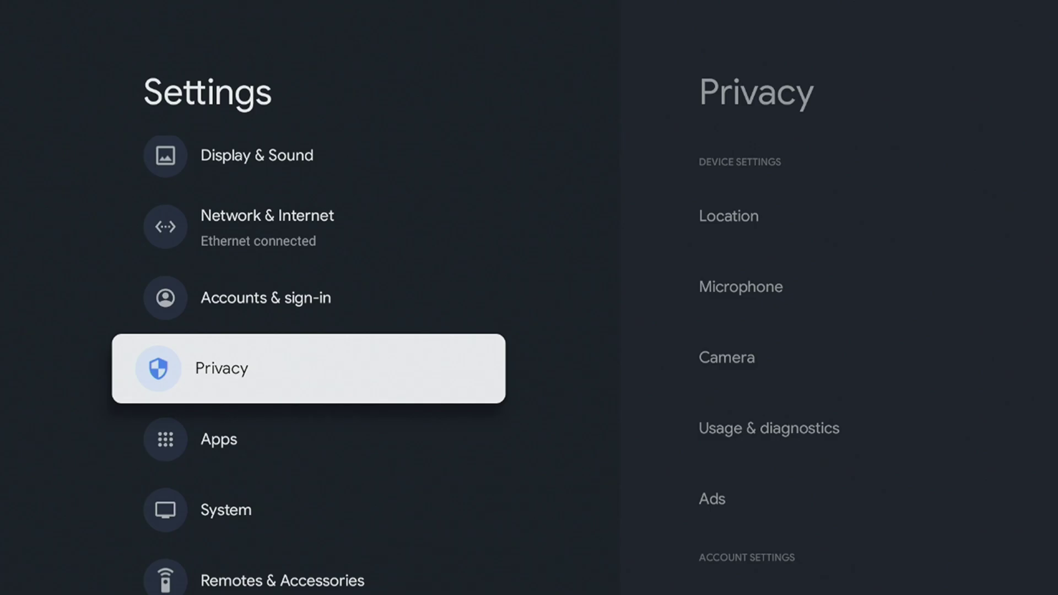
key(Return)
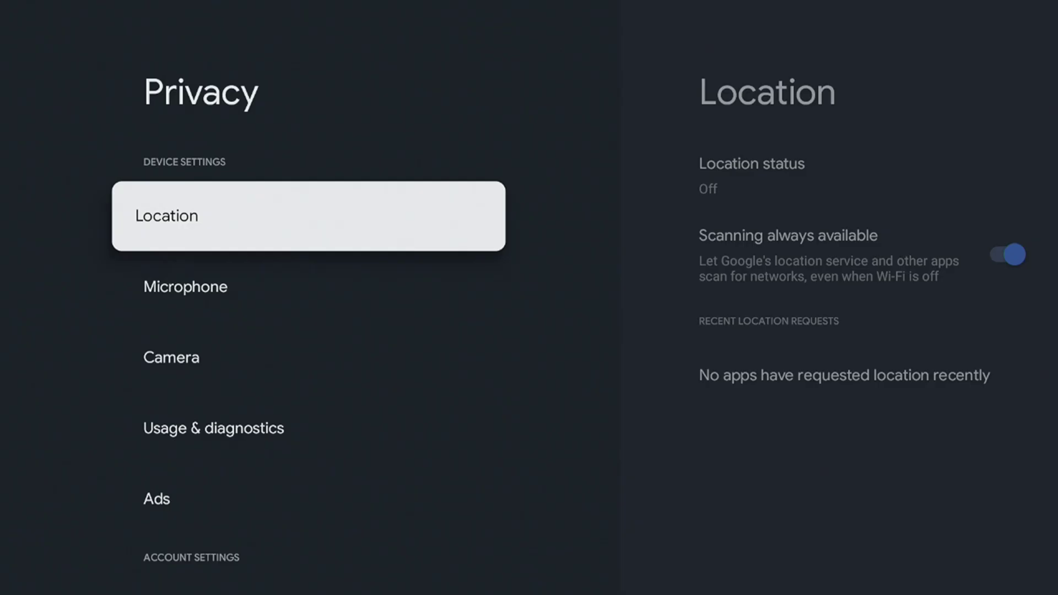
Switch Google TV's Usage & diagnostics setting to Off
key(Down)
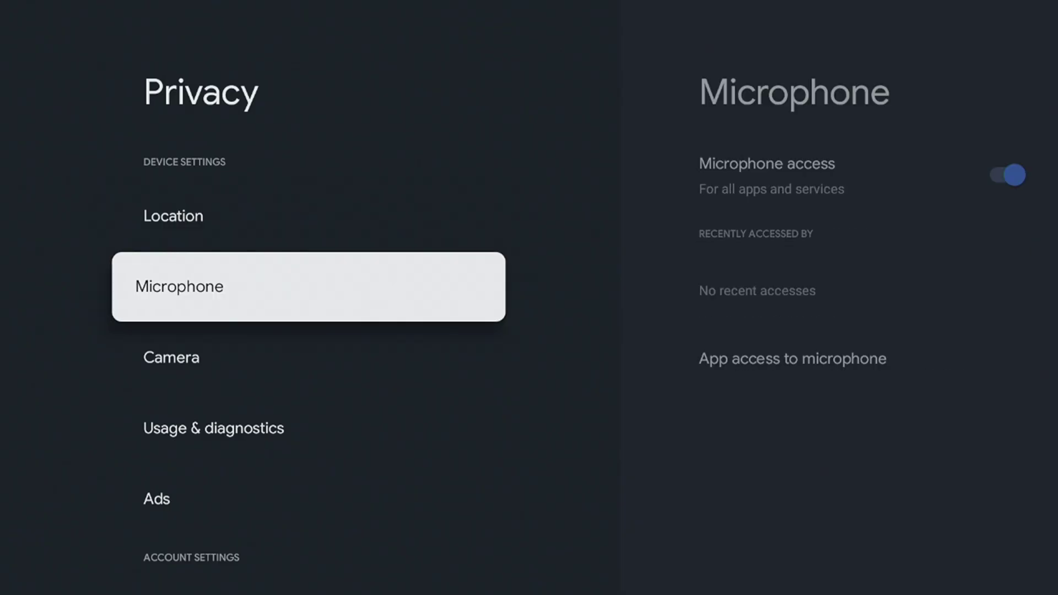
key(Down)
key(Down)
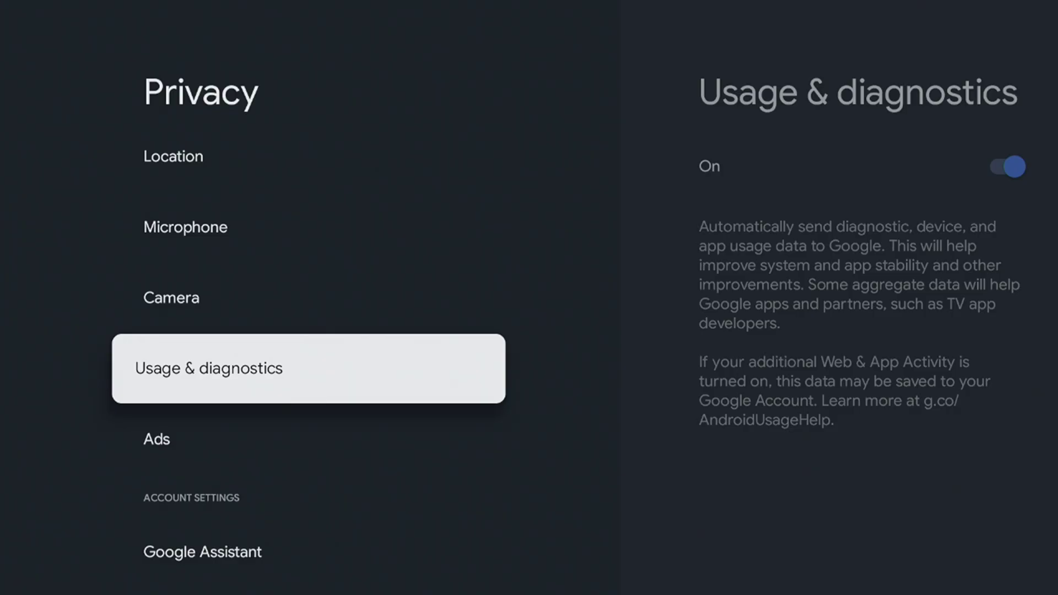
key(Return)
key(Return)
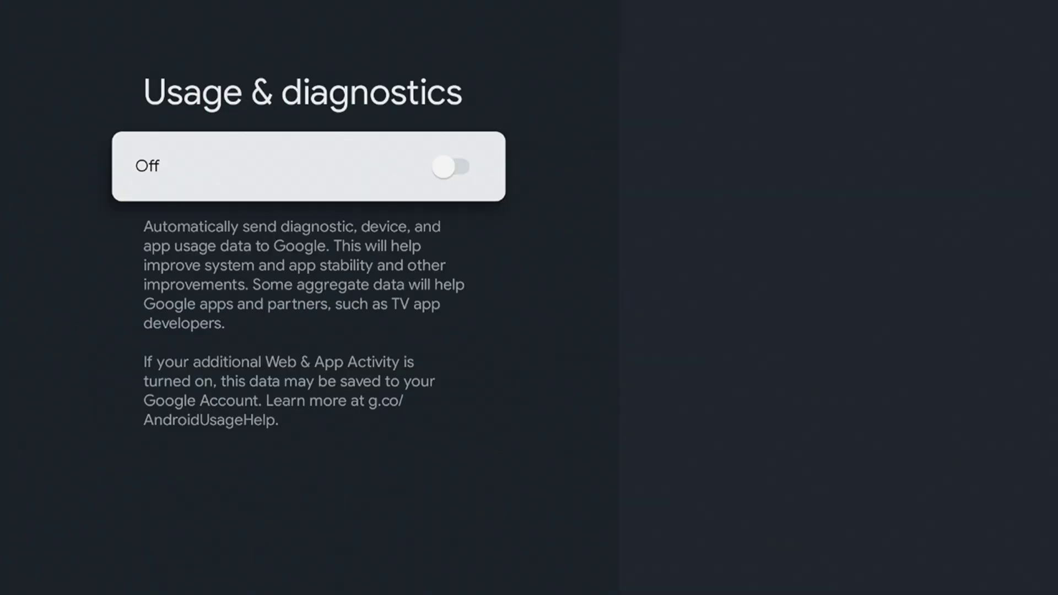
Return to the Privacy list and open the Ads page
key(Escape)
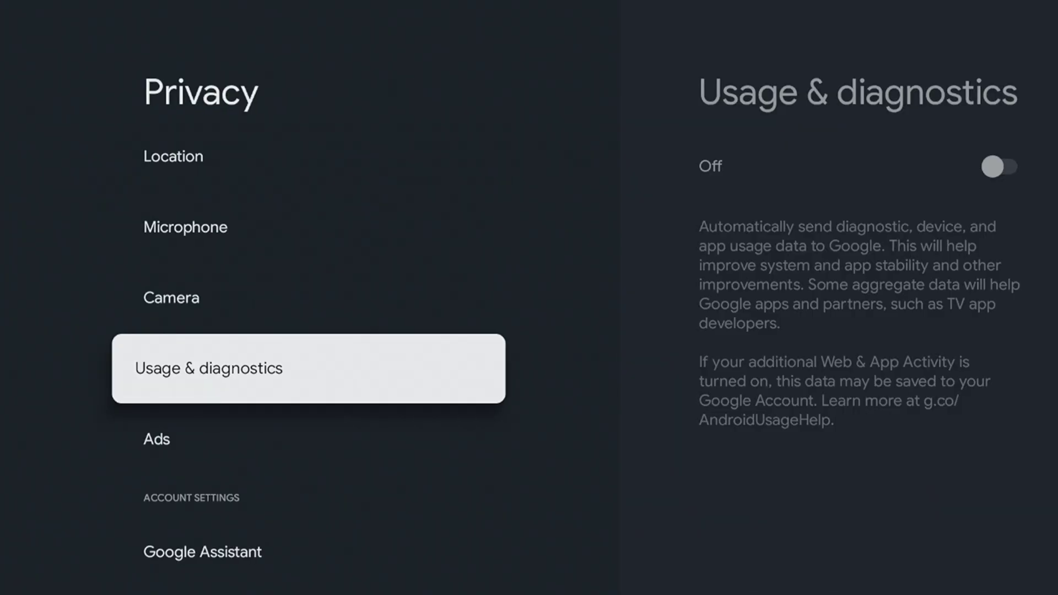
key(Down)
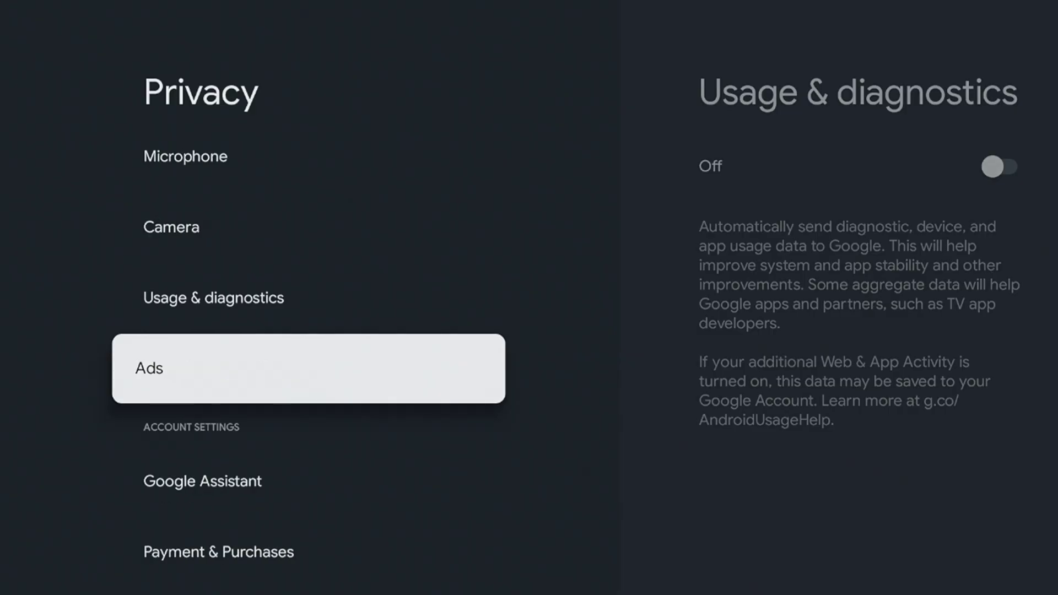
key(Return)
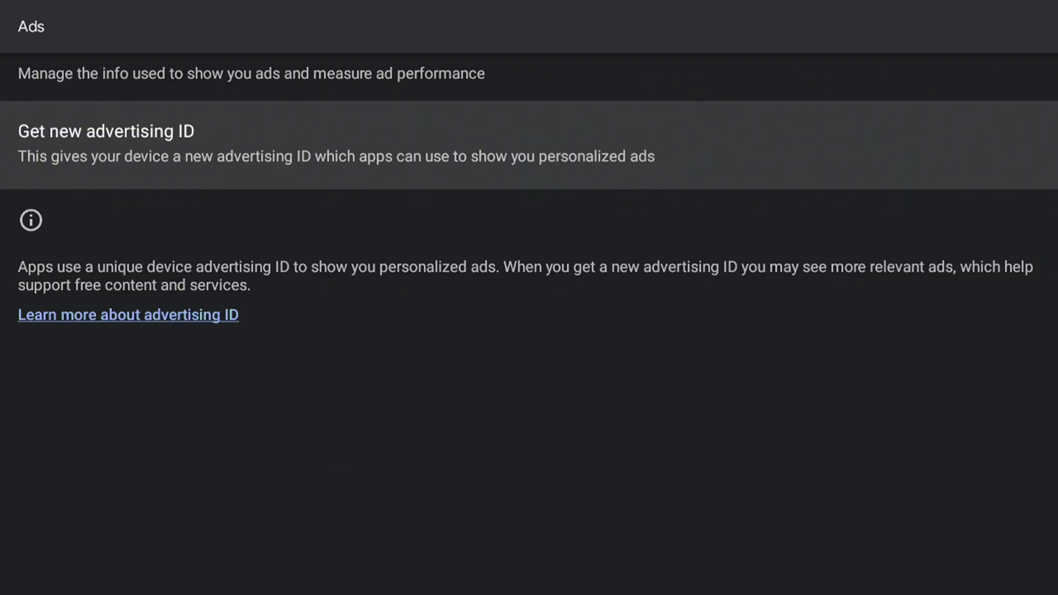
Reset and confirm a new Google TV advertising ID, delete the ID, then return to Privacy
key(Return)
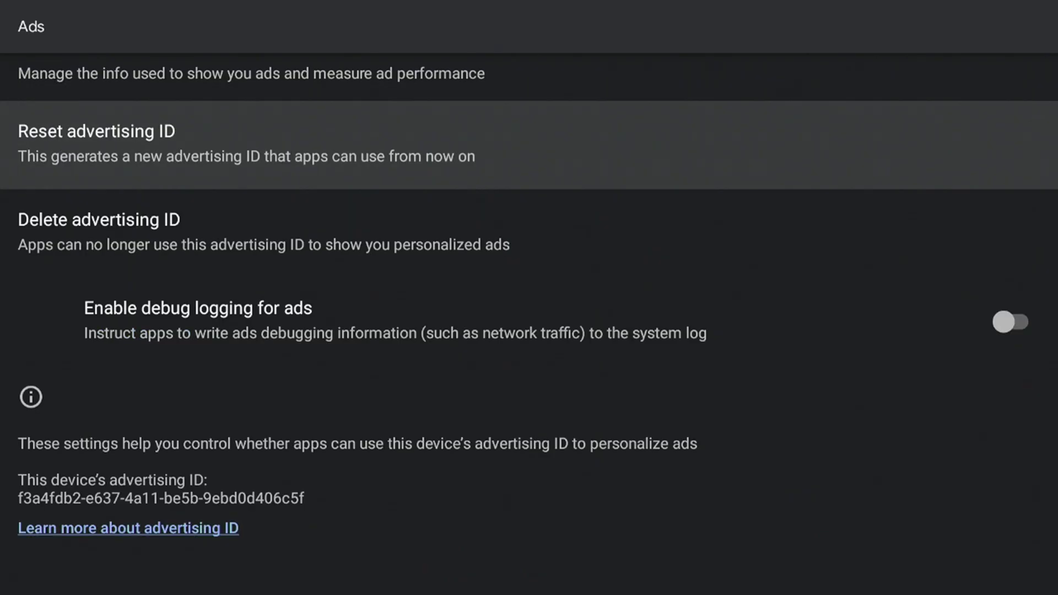
key(Return)
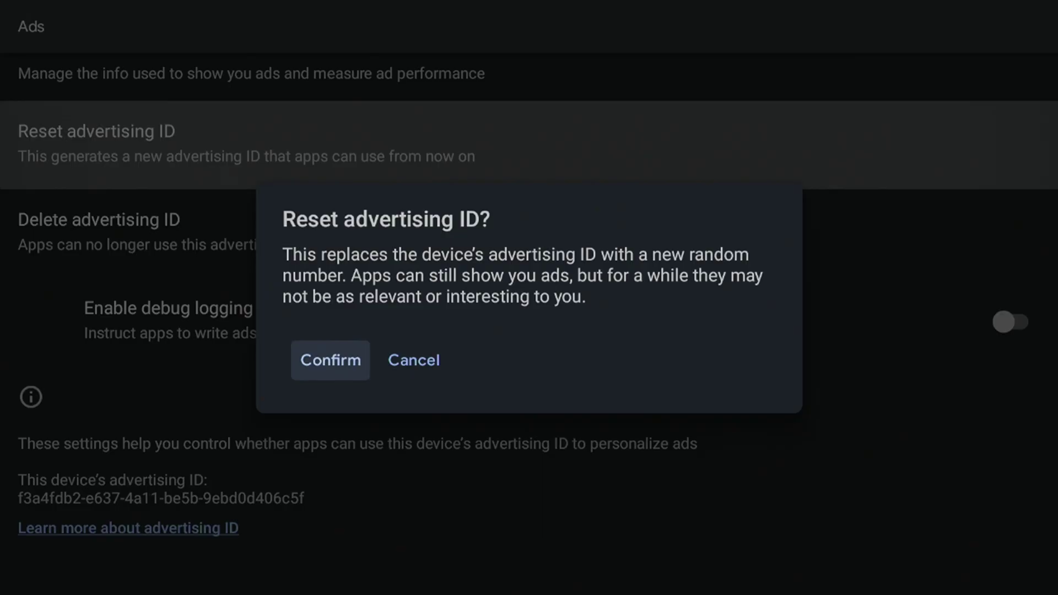
key(Return)
key(Down)
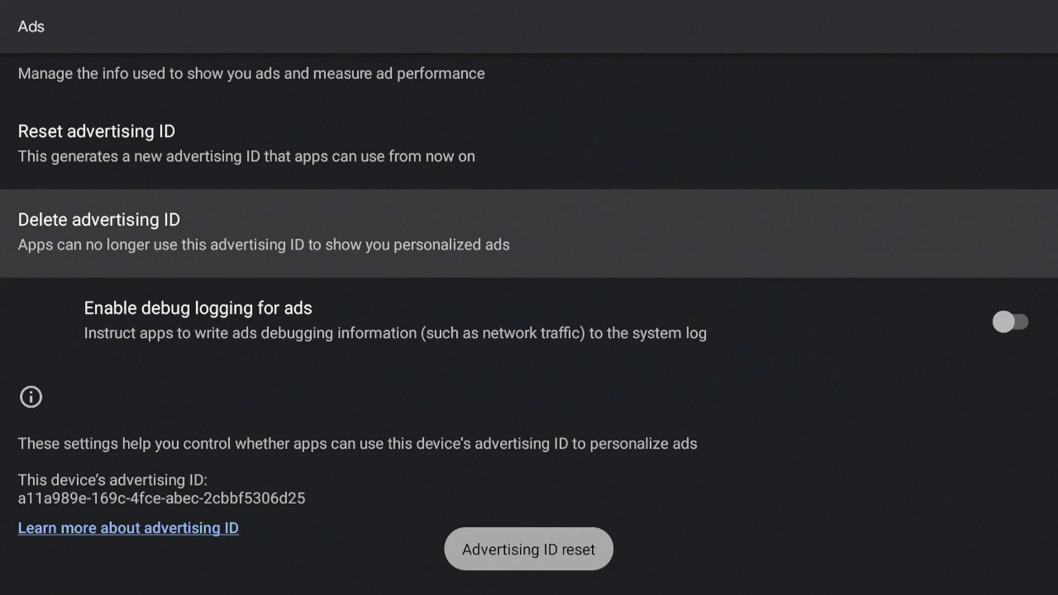
key(Return)
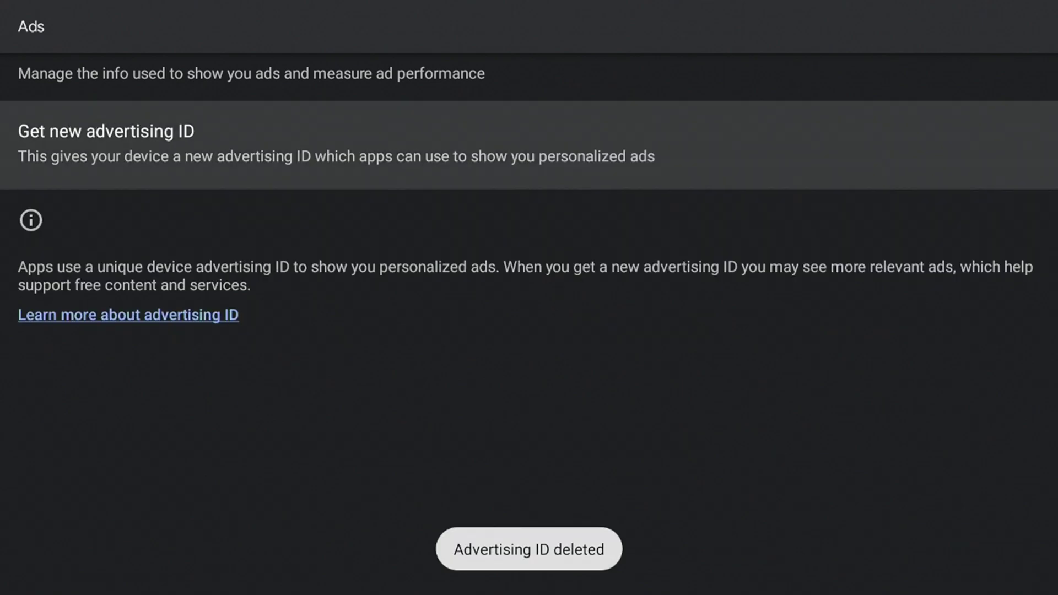
key(Escape)
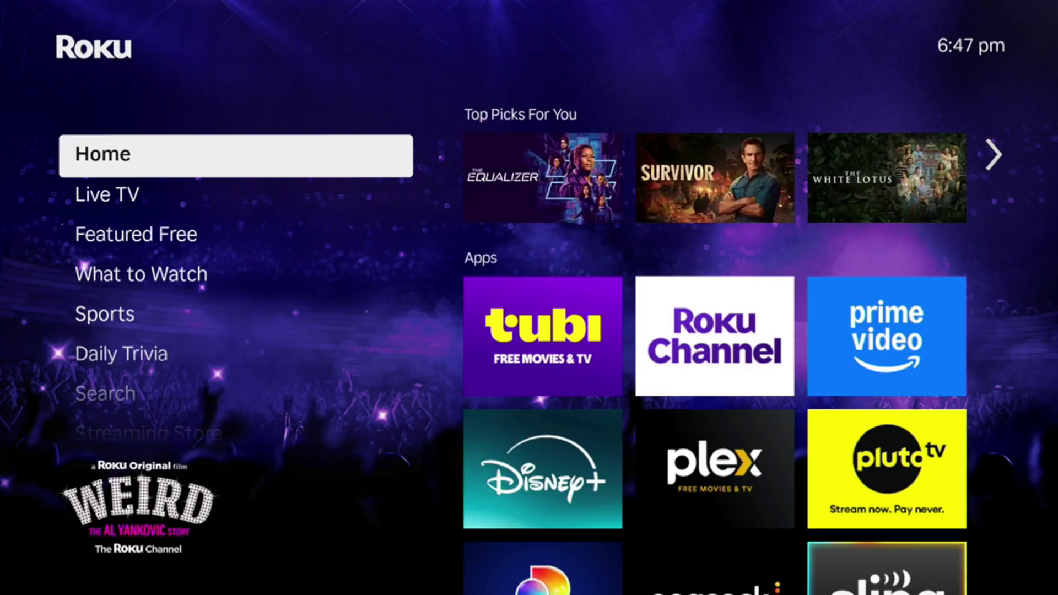
From the Roku Home screen, go to Settings › Privacy to reach the Advertising options
key(Down)
key(Down)
key(Down)
key(Down)
key(Down)
key(Down)
key(Down)
key(Down)
key(Return)
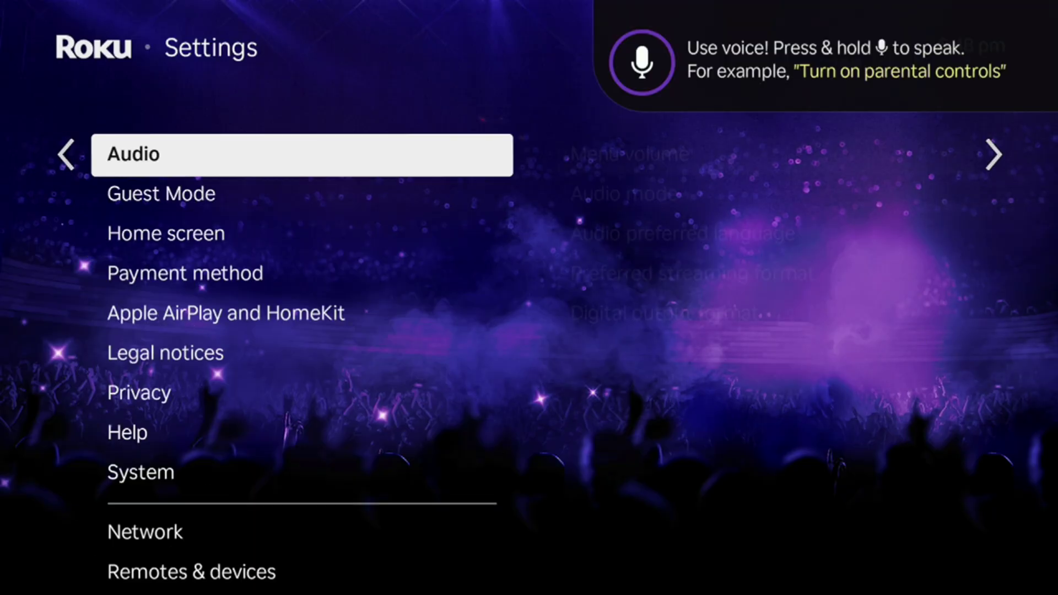
key(Down)
key(Down)
key(Down)
key(Down)
key(Down)
key(Down)
key(Right)
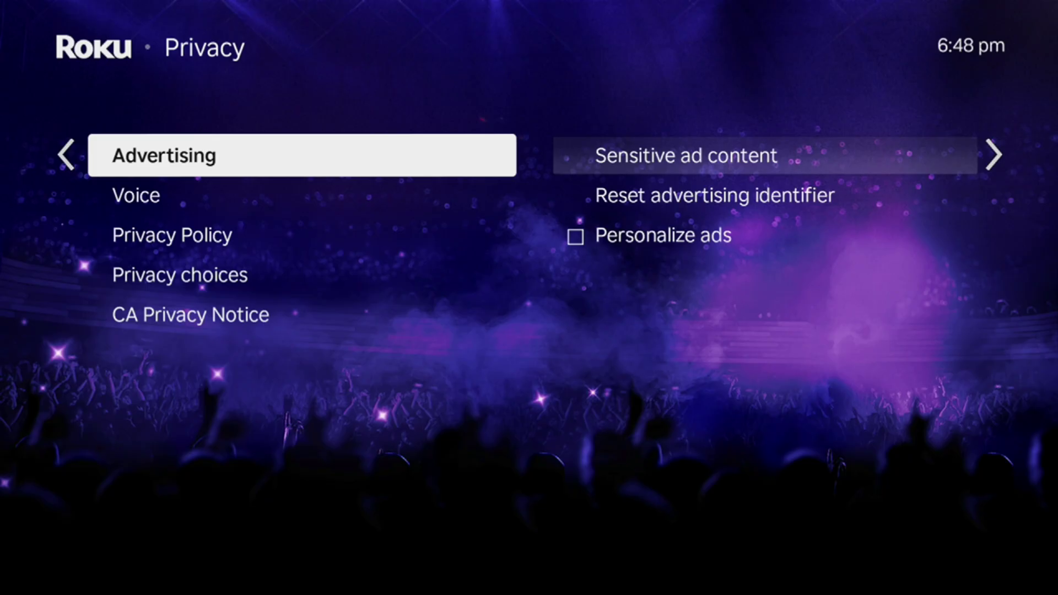
Reset the Roku advertising identifier, close the confirmation, and check Personalize ads stays unchecked
key(Right)
key(Down)
key(Down)
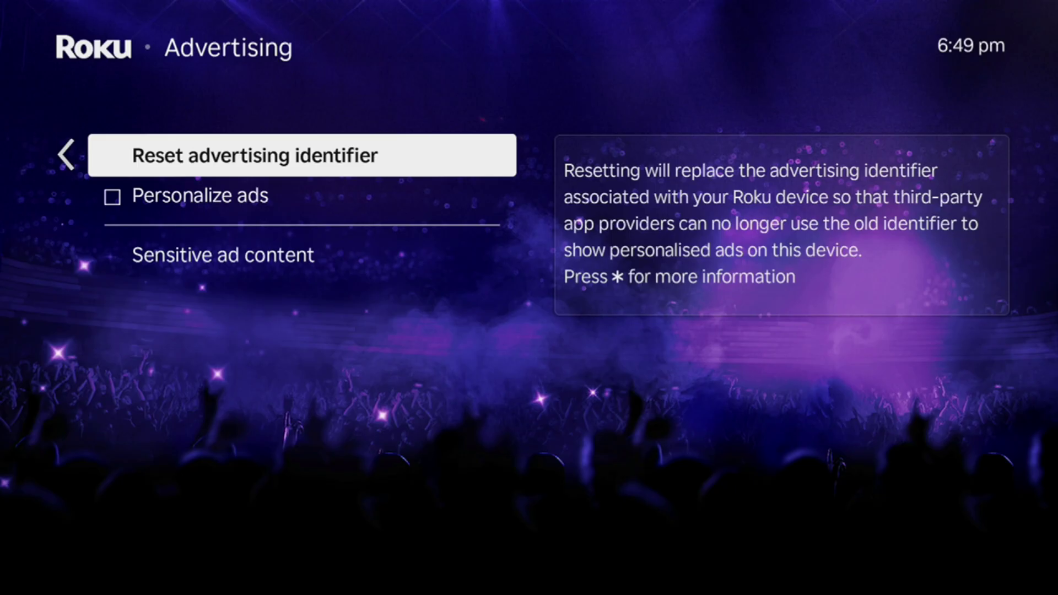
key(Return)
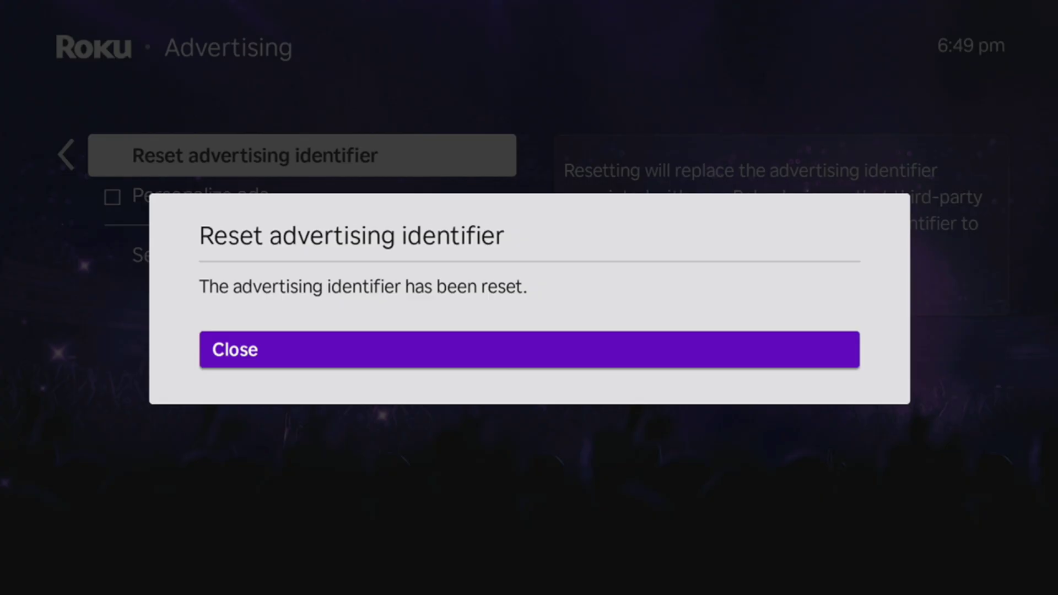
key(Return)
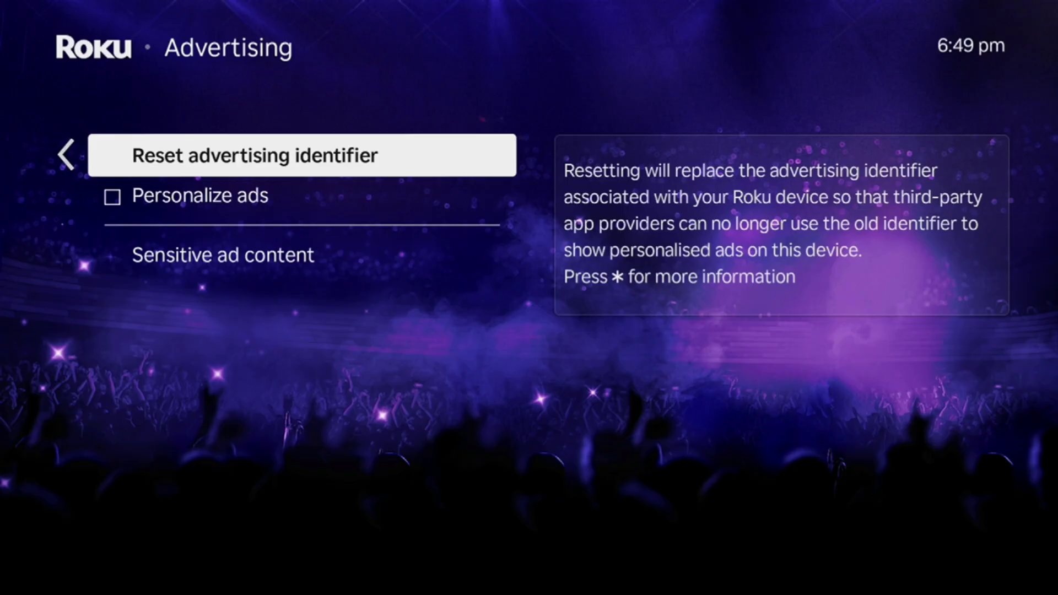
key(Down)
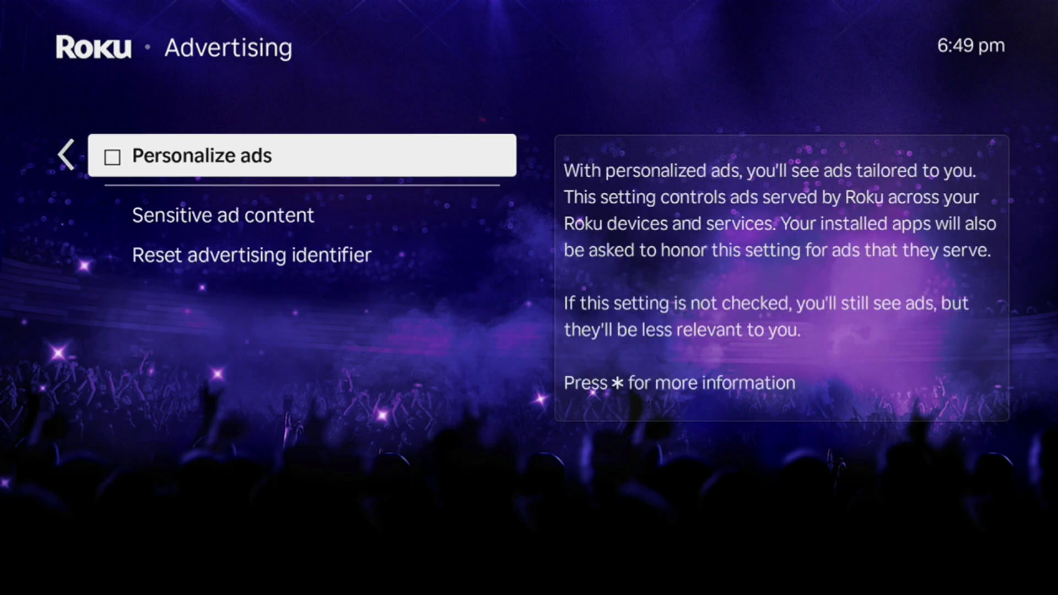
key(Down)
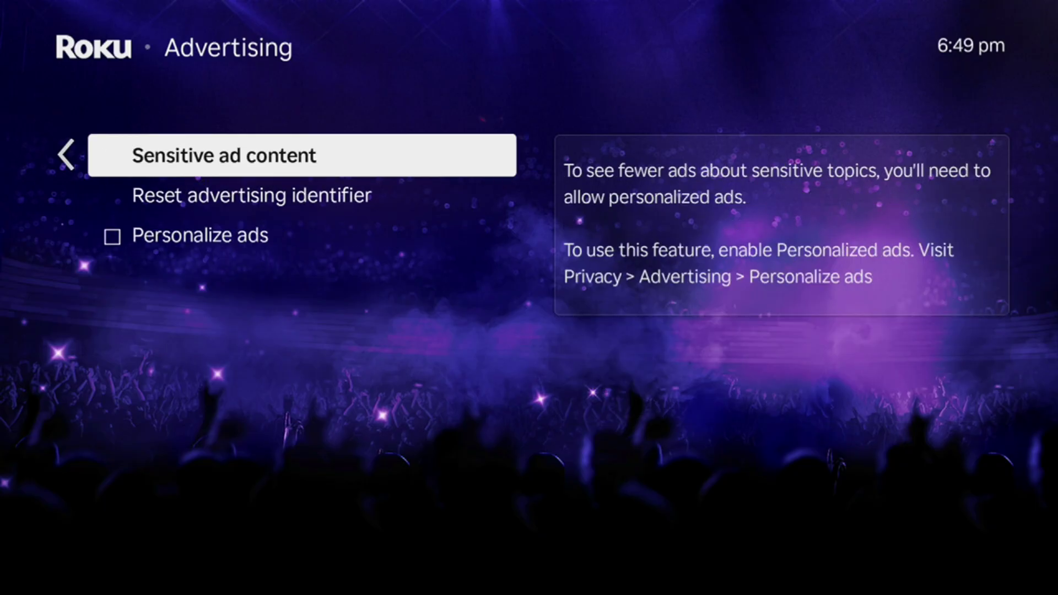
key(Up)
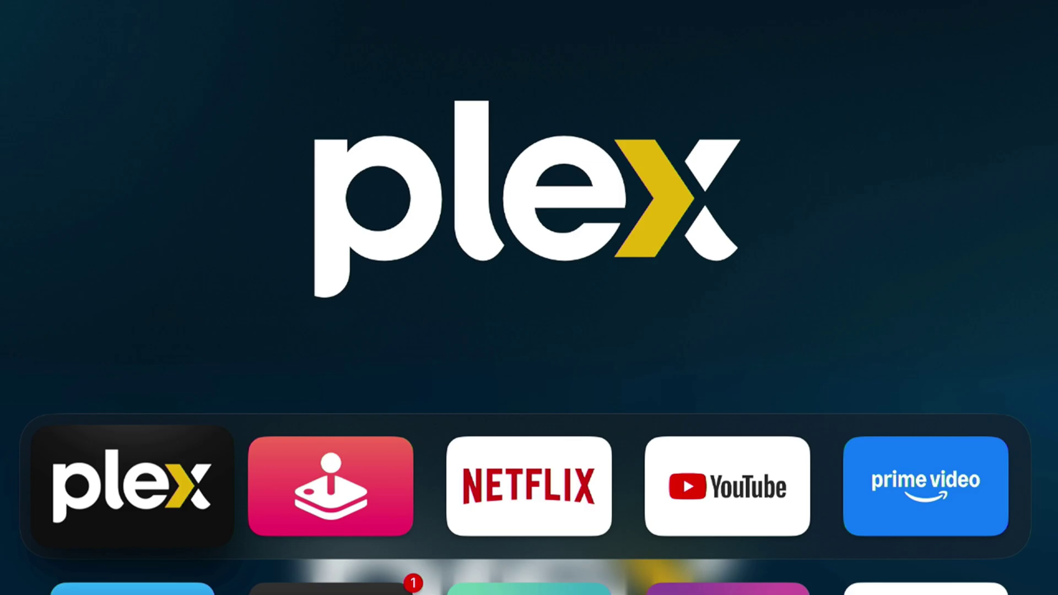
Move down to Settings on the Apple TV home screen and go into General › Privacy
key(Down)
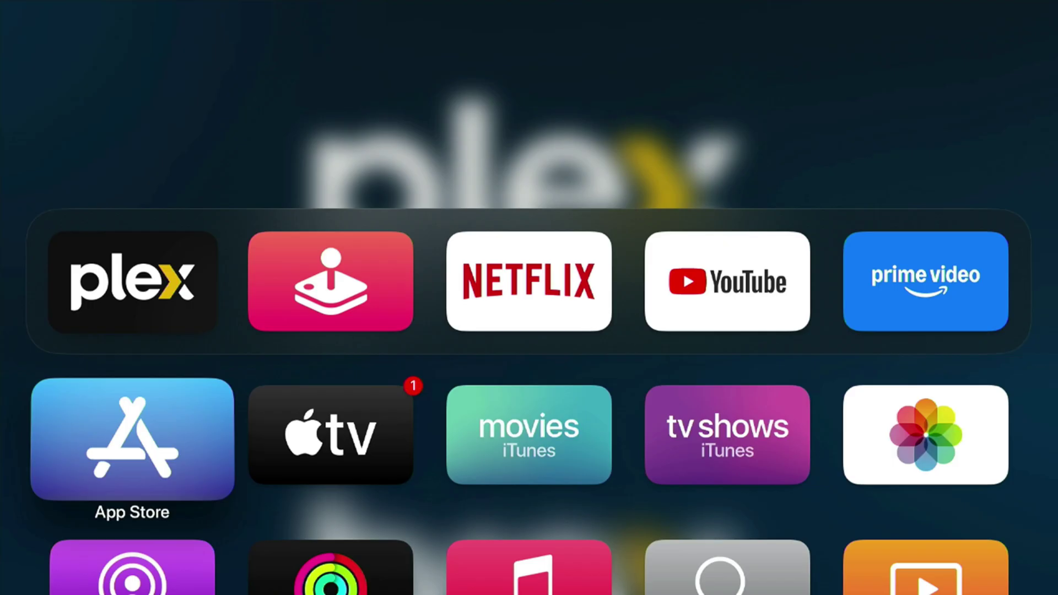
key(Down)
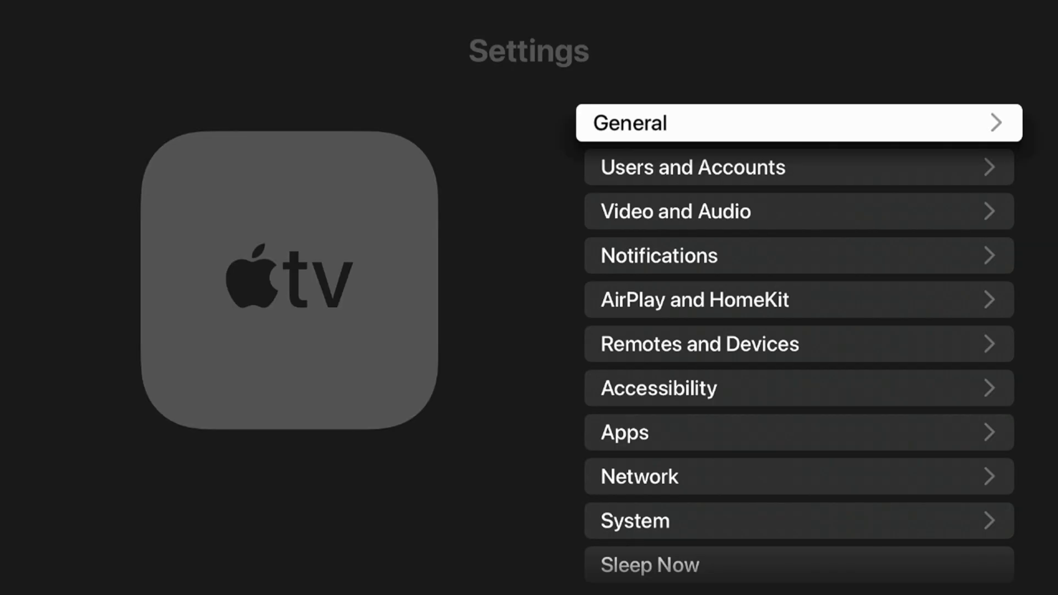
key(Return)
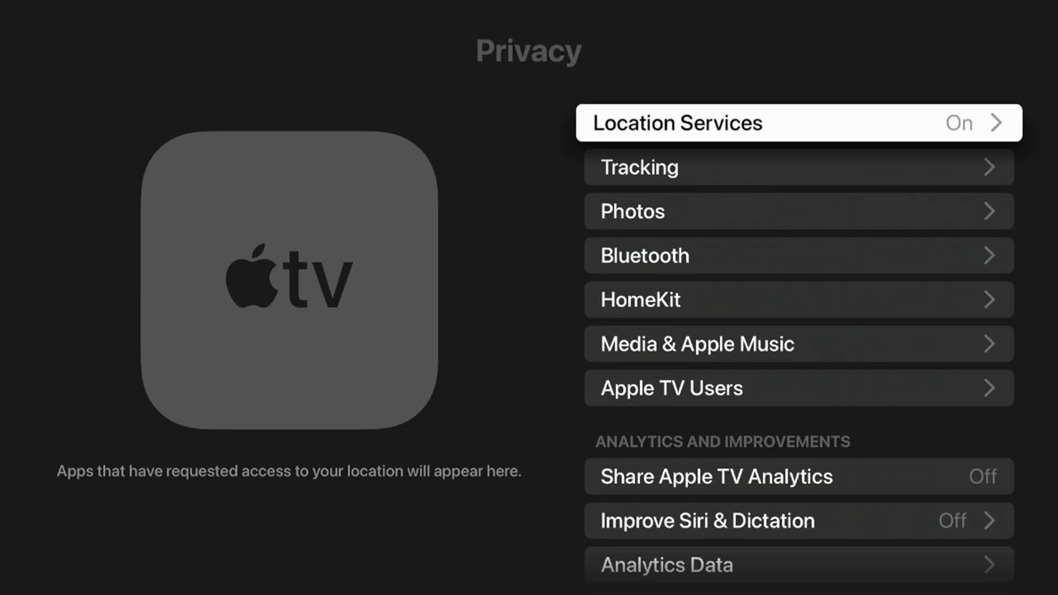
Turn Allow Apps to Ask to Track Off in the Tracking settings
key(Down)
key(Return)
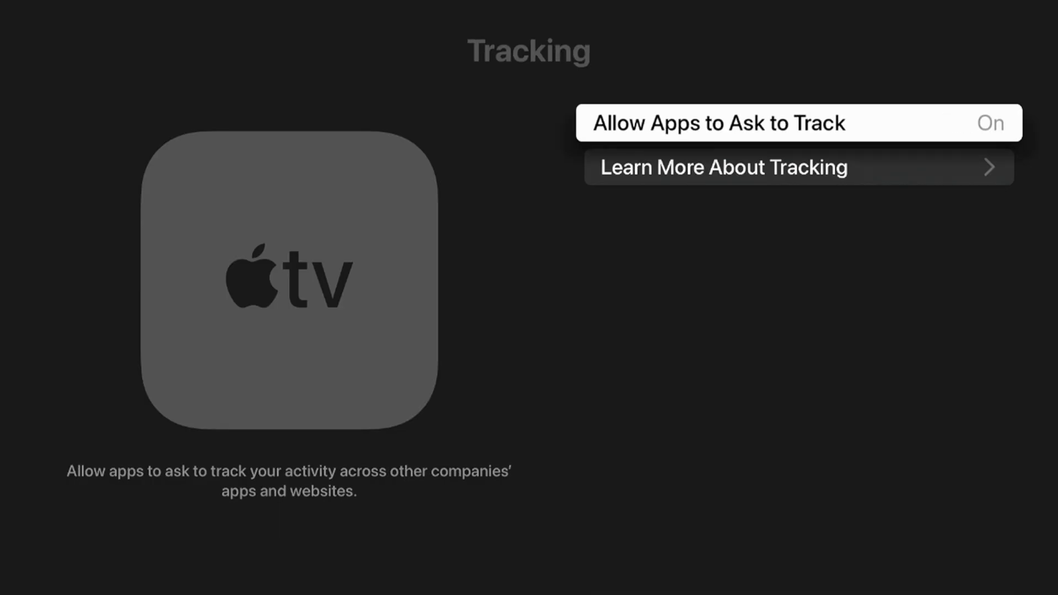
key(Return)
Return to the Privacy list and move down to Share Apple TV Analytics
key(Escape)
key(Down)
key(Down)
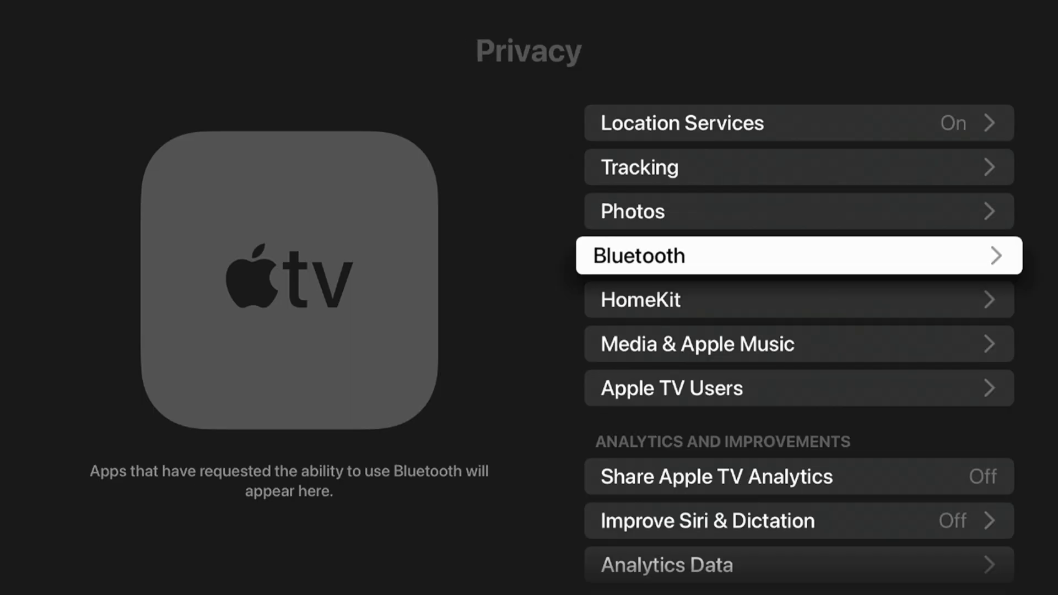
key(Down)
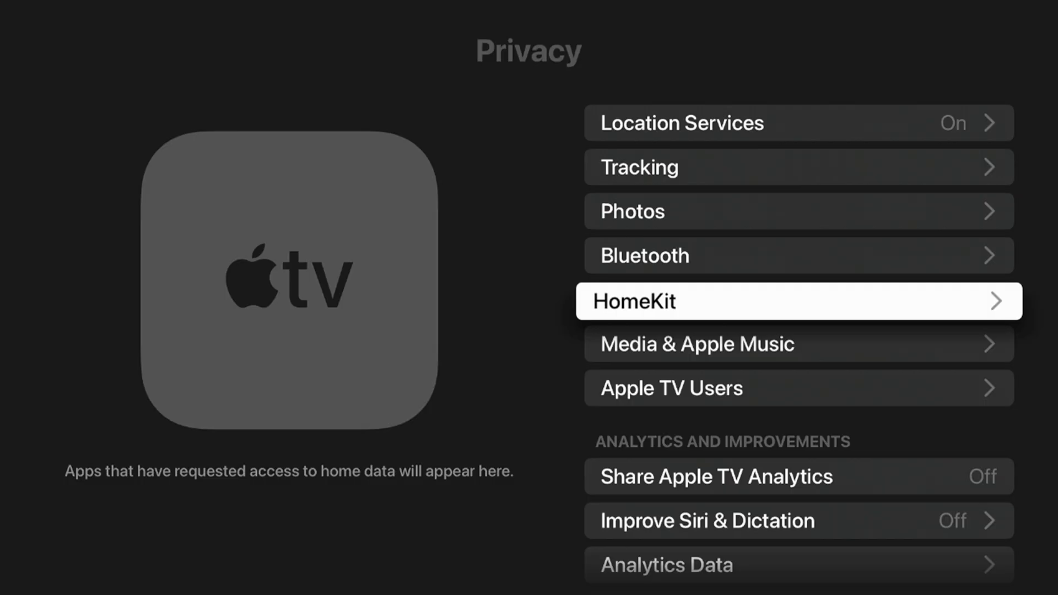
key(Down)
key(Down)
key(Down)
Keep Apple TV analytics from being sent, then check that Improve Siri & Dictation reads Off
key(Return)
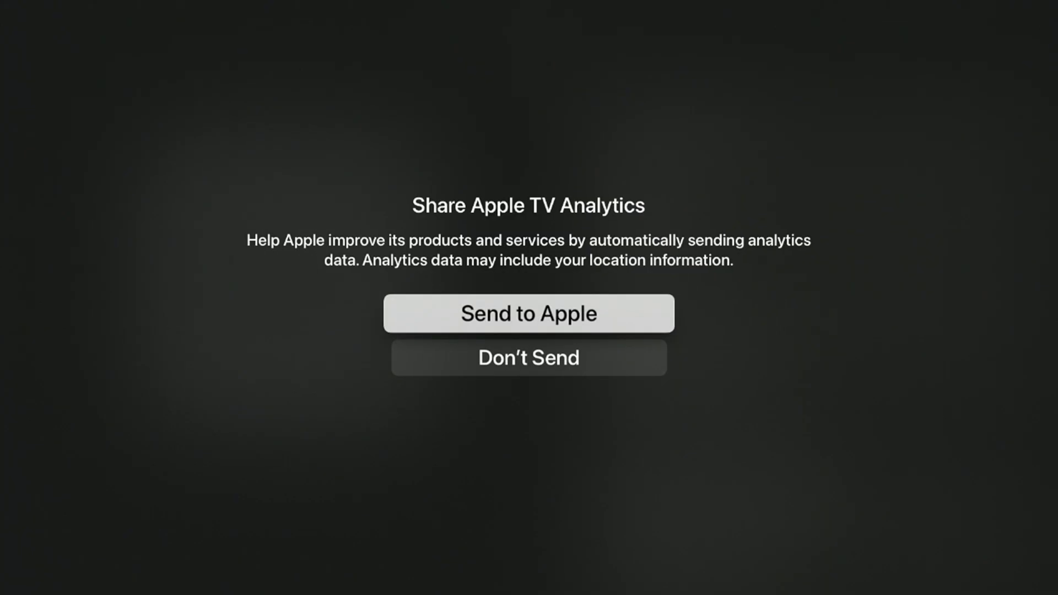
key(Escape)
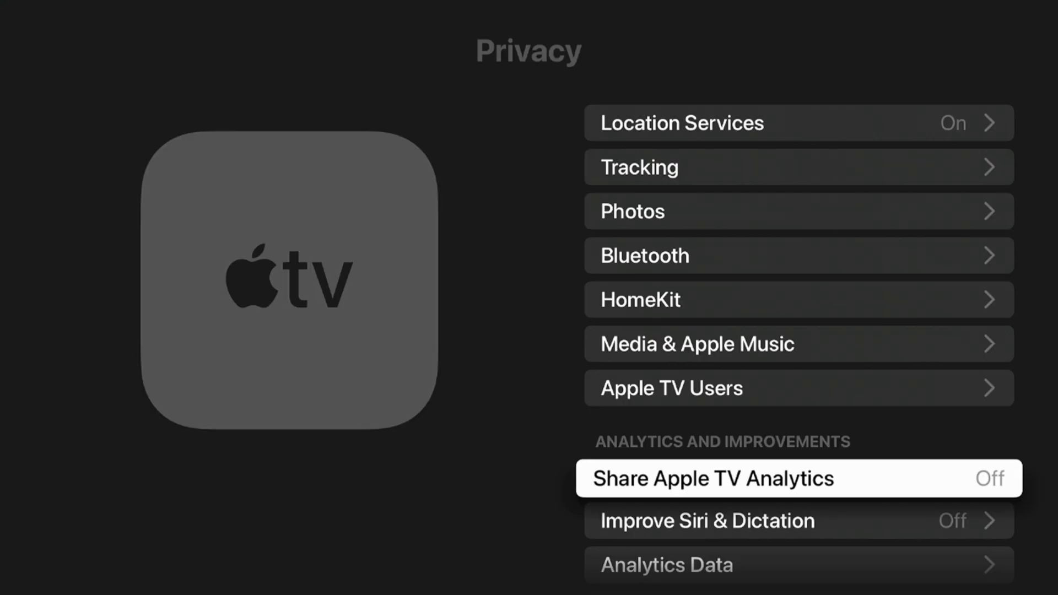
key(Down)
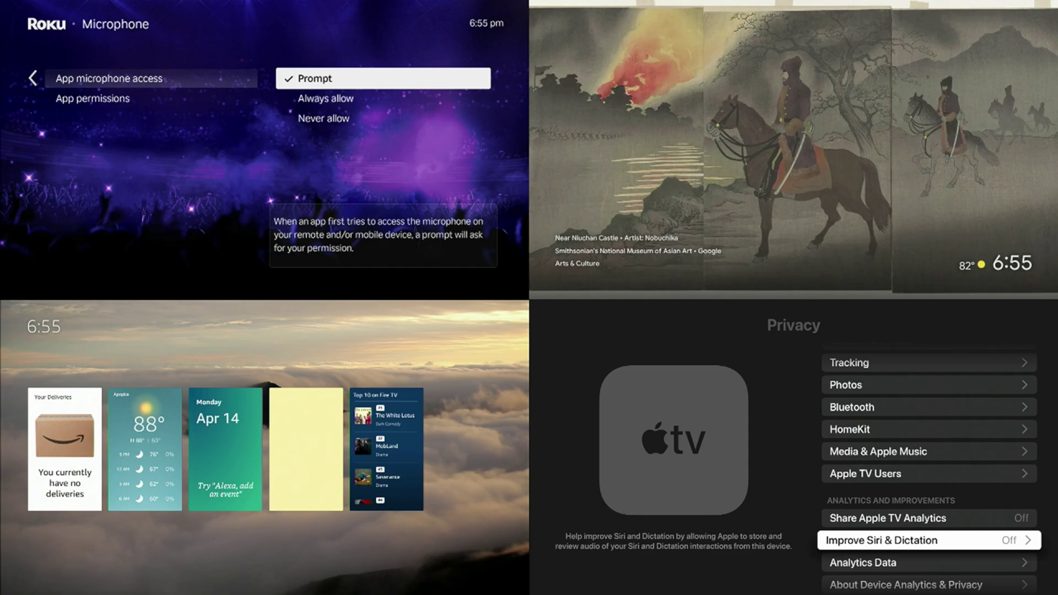
Back out of Privacy to General, then to the top-level Apple tvOS Settings list
key(Escape)
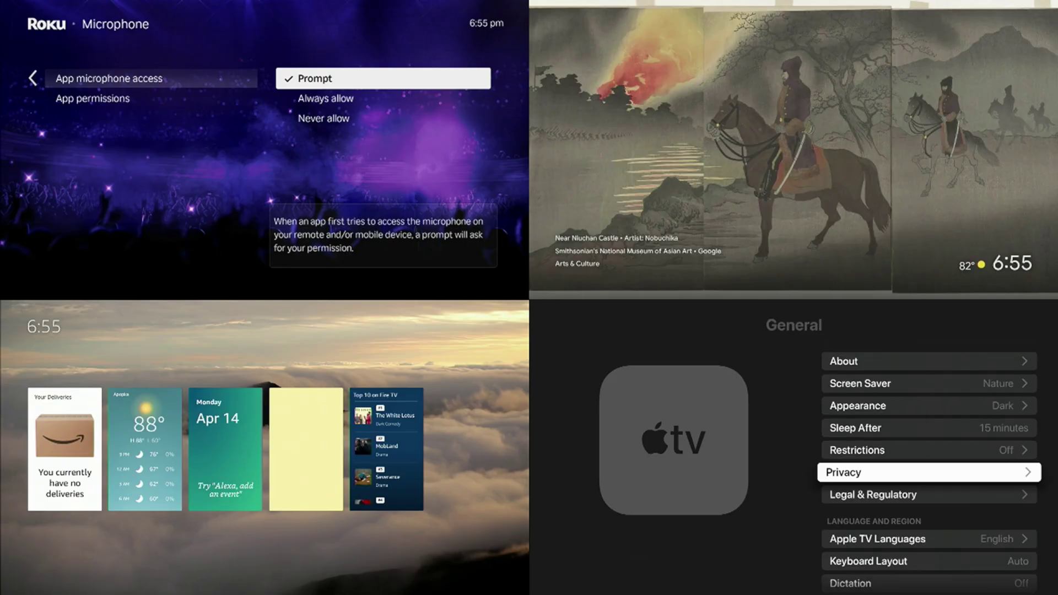
key(Escape)
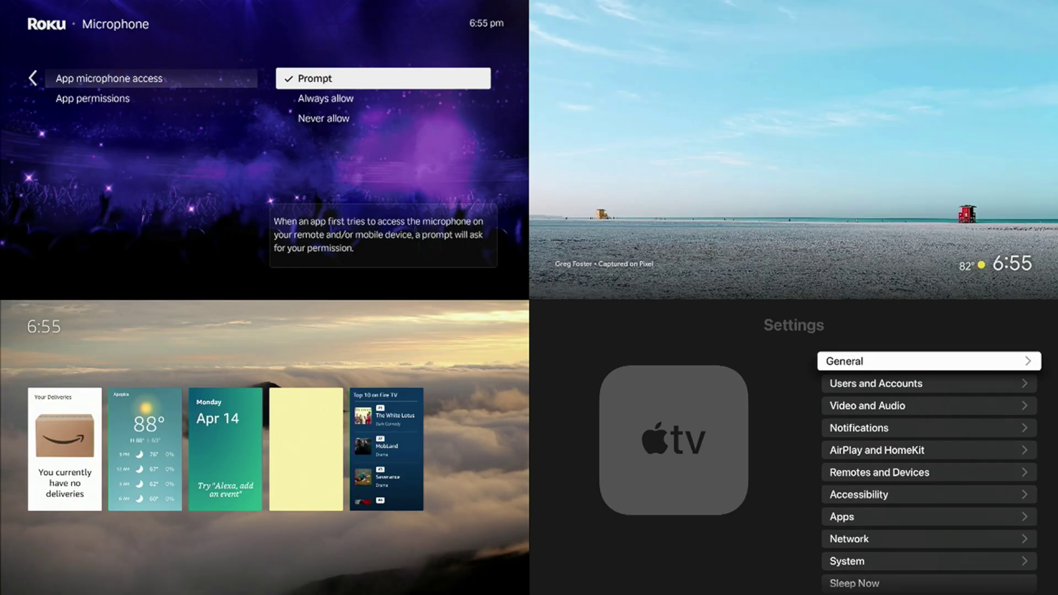